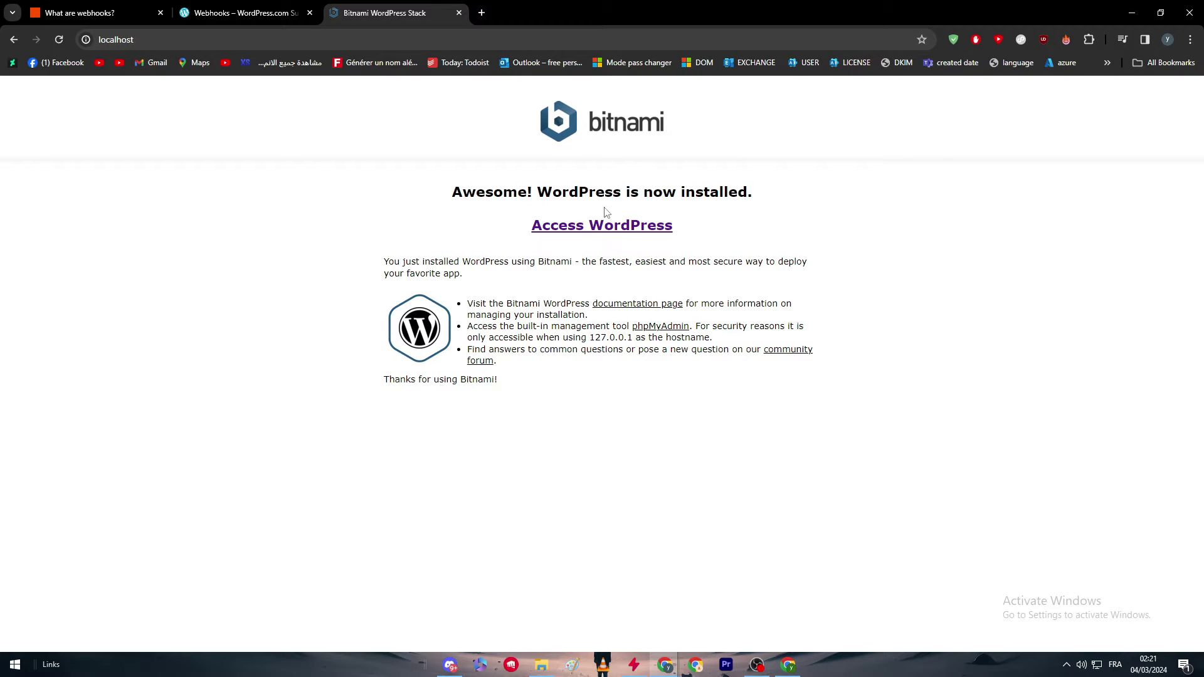
Load localhost/wordpress to show the WEBSITE home page with its blog posts.
left_click(591, 230)
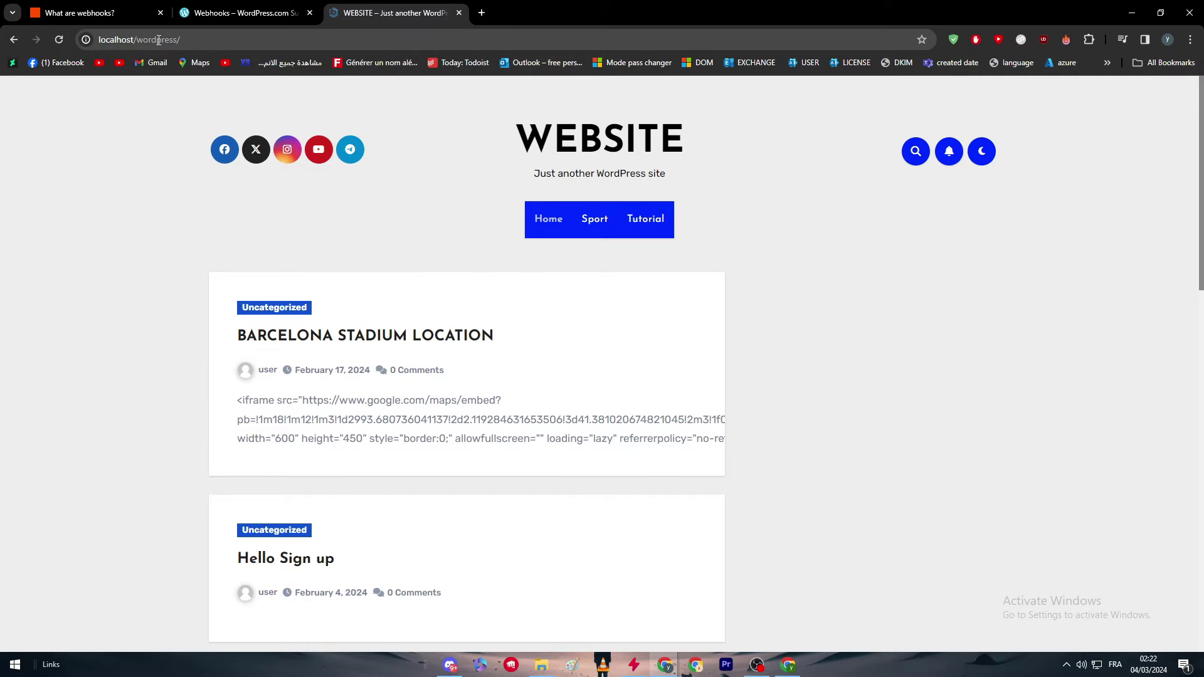
Switch to Zapier's 'What are webhooks?' article and scroll to its intro and 'Here's what we'll cover' list.
left_click(95, 10)
scroll(475, 352, "down", 4)
scroll(479, 375, "down", 2)
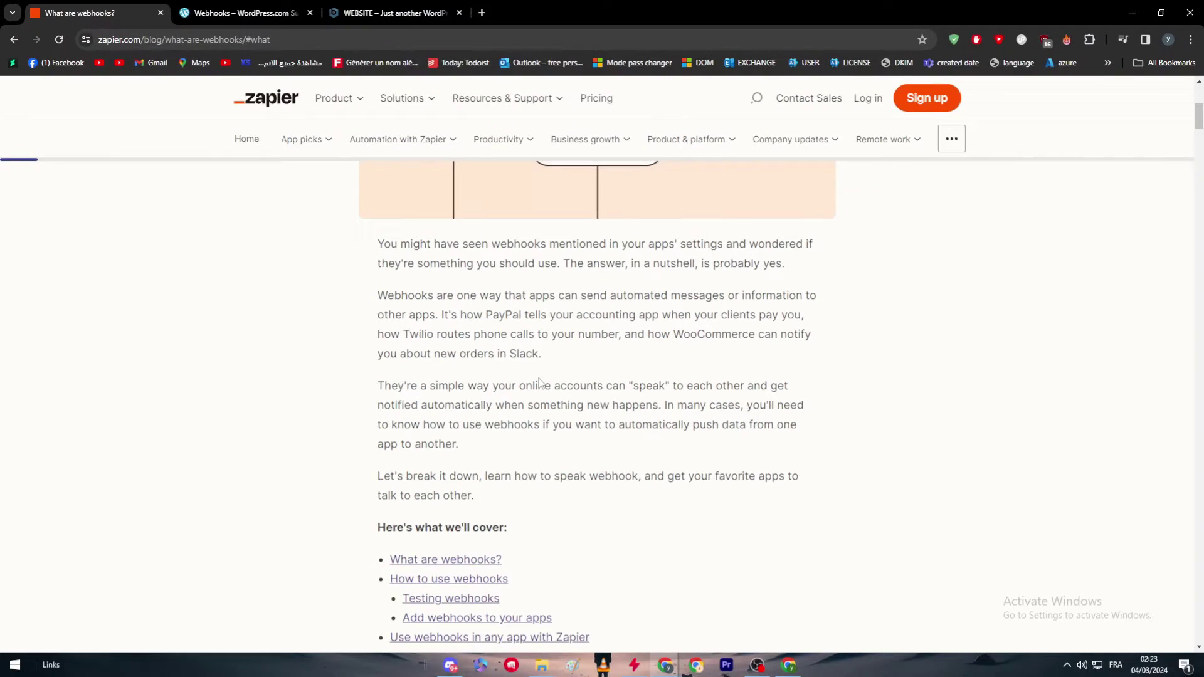
On the local site, go to the localhost/wordpress/wp-admin/plugins.php address.
left_click(455, 7)
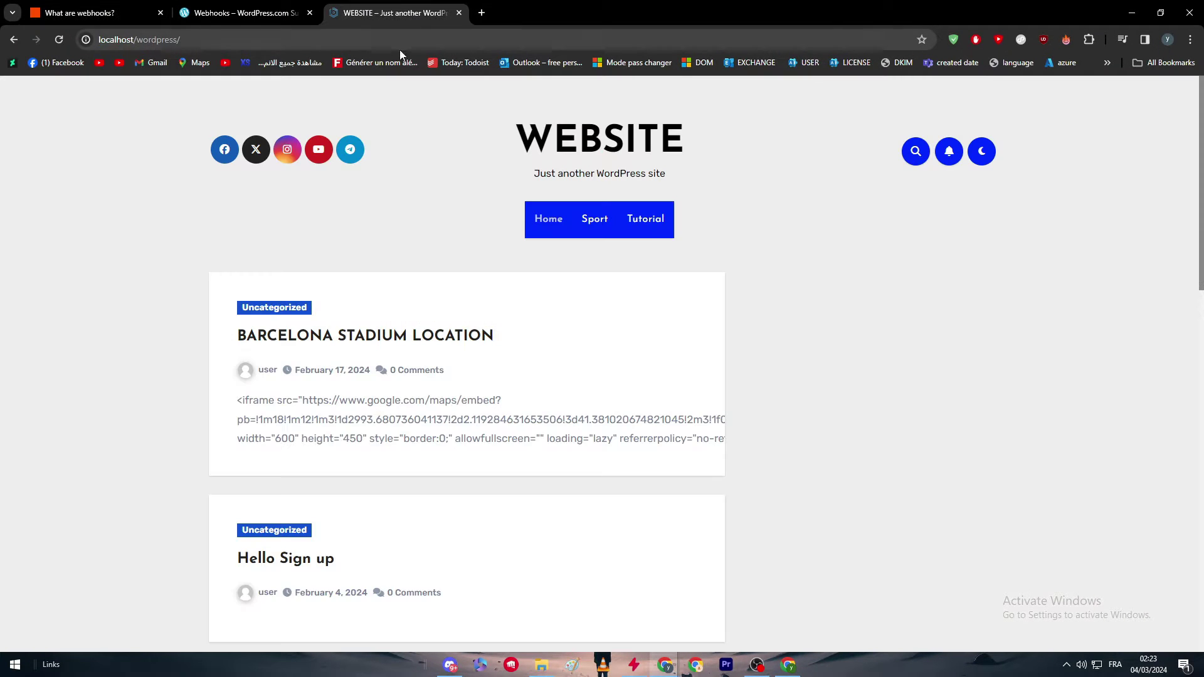
left_click(386, 44)
left_click(386, 45)
type("wp")
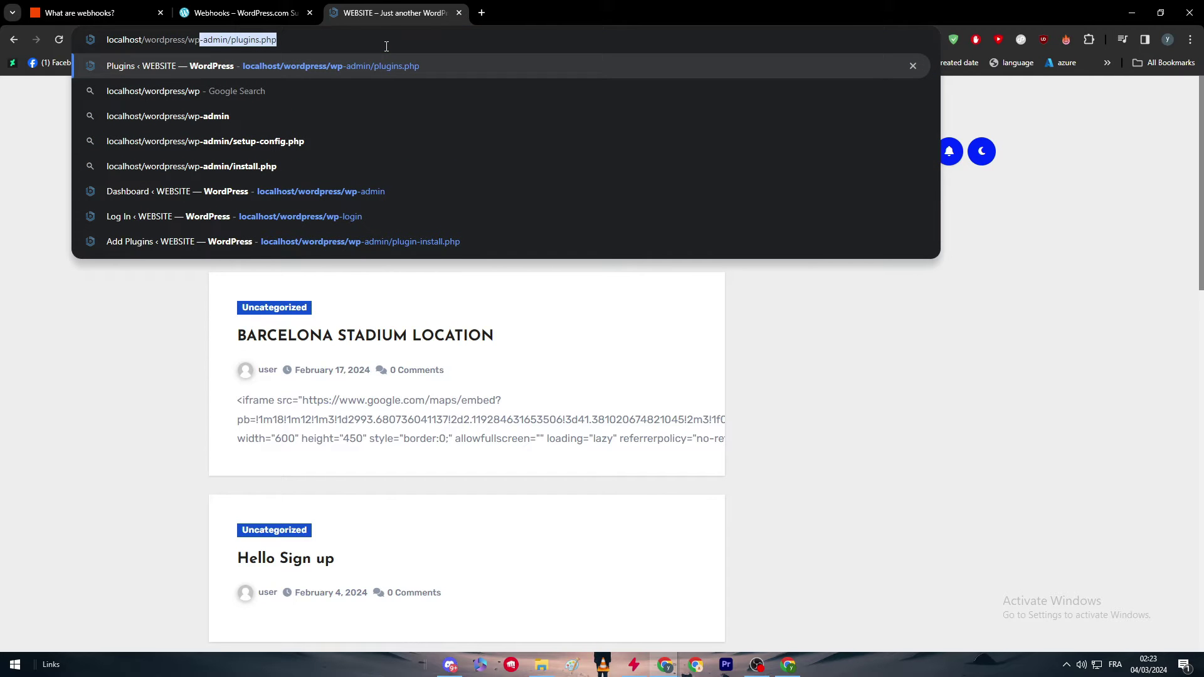
key("Right")
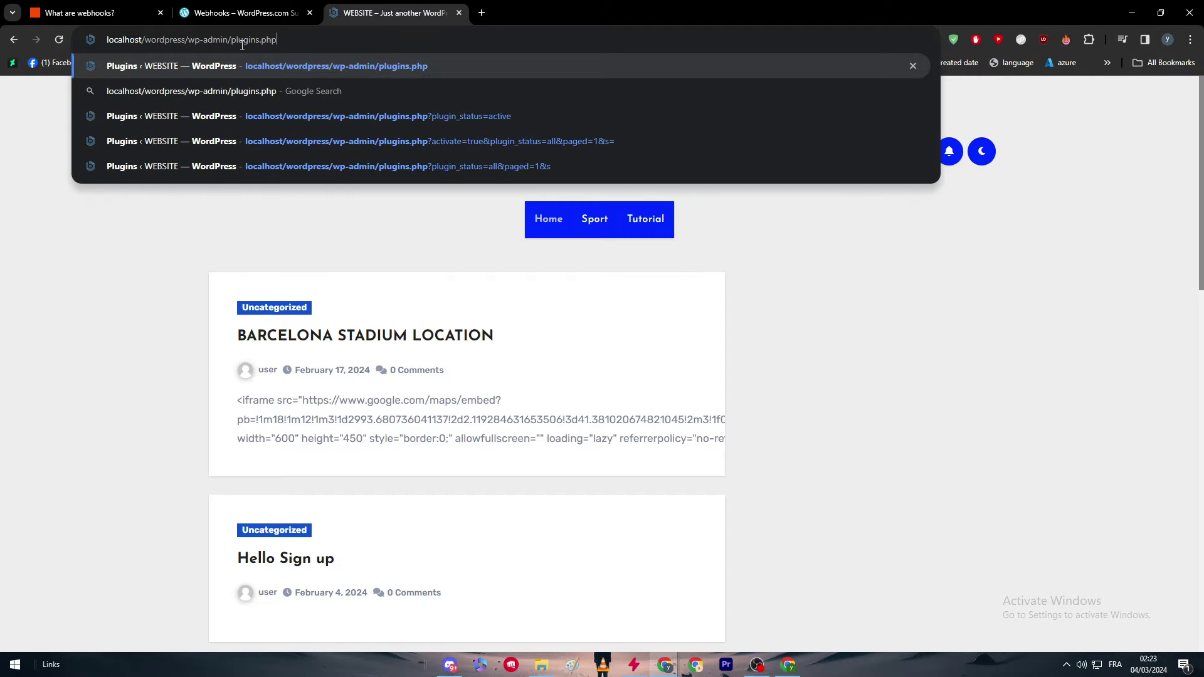
key("Return")
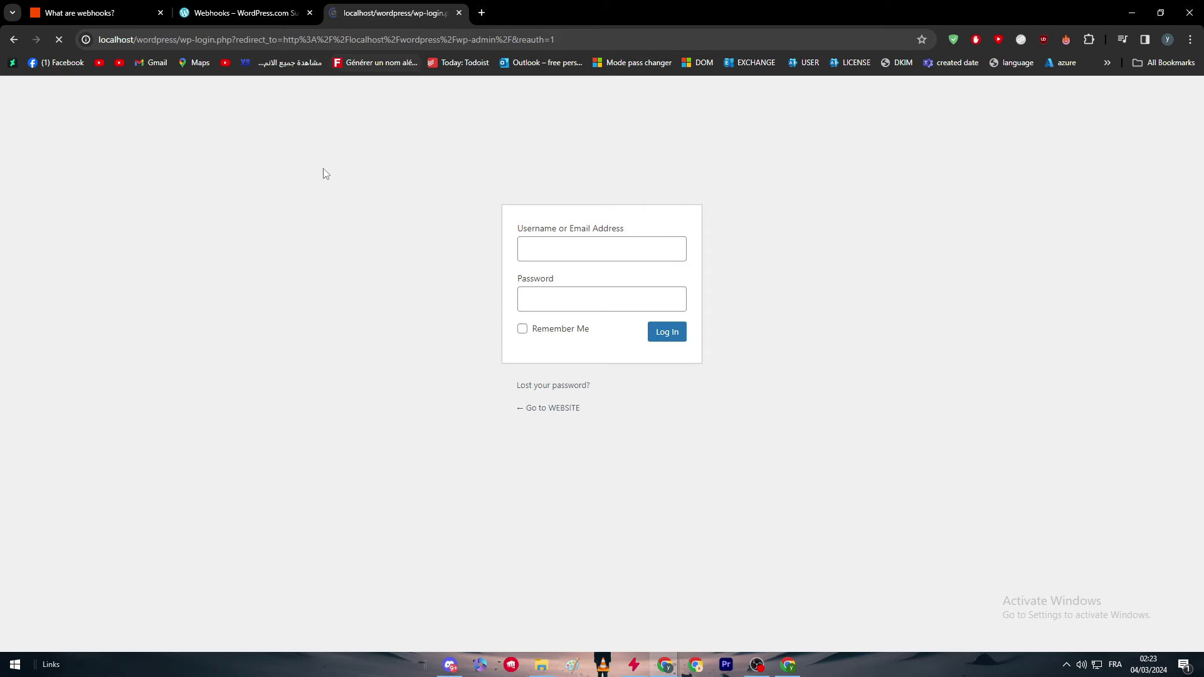
Log in with the admin username and password, remembered, then open Plugins > Add New Plugin.
left_click(621, 252)
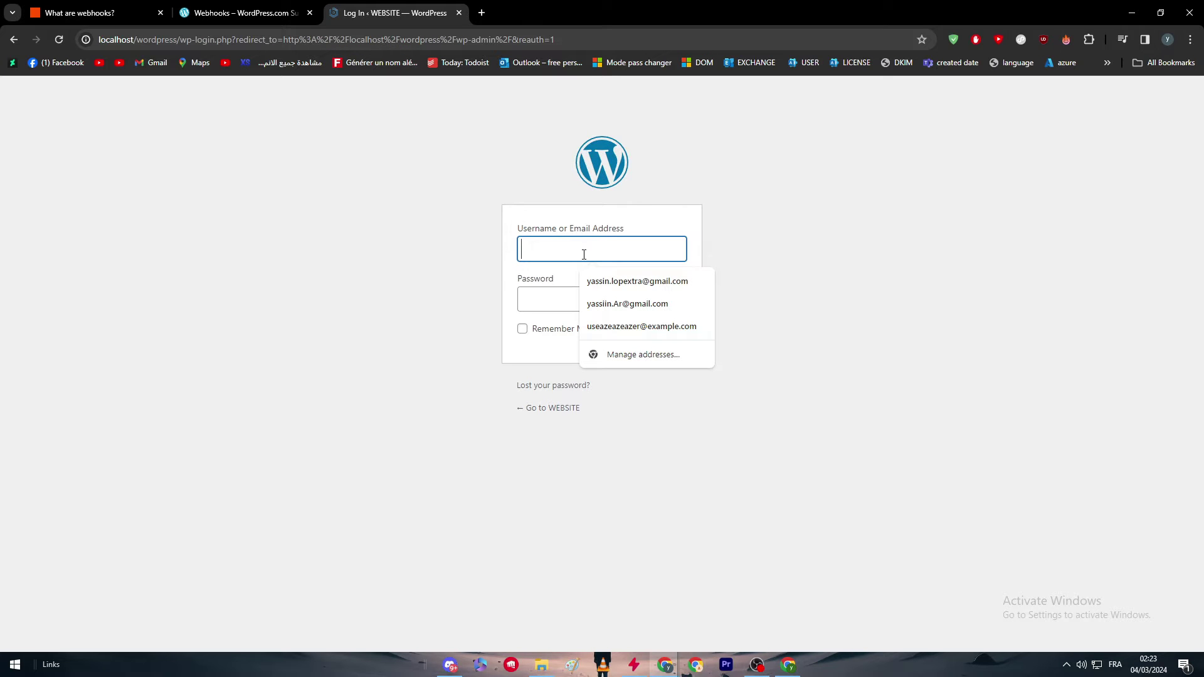
type("user")
left_click(563, 290)
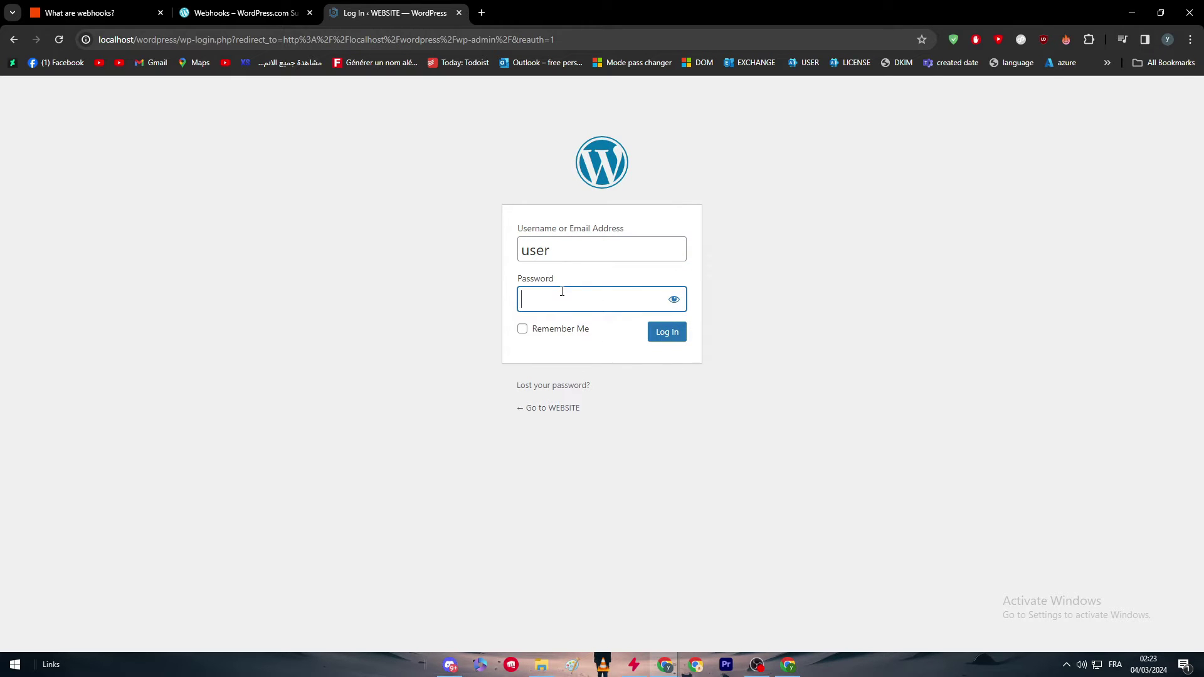
type("123")
left_click(583, 334)
left_click(661, 334)
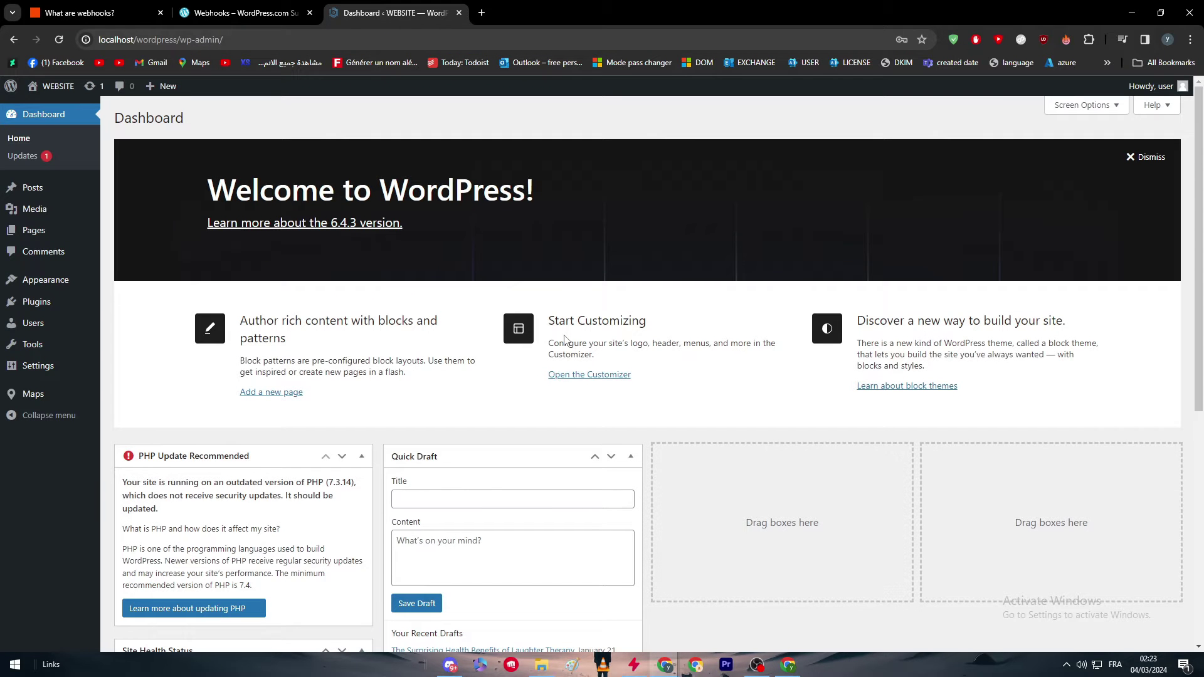
mouse_move(91, 305)
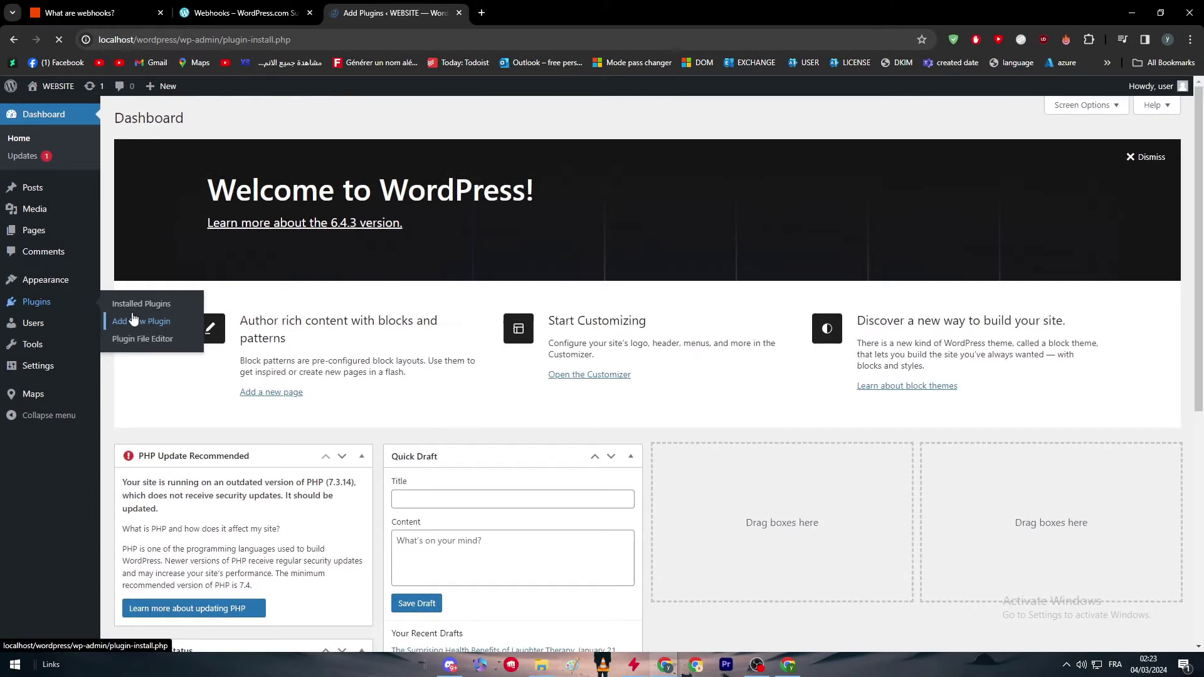
left_click(175, 338)
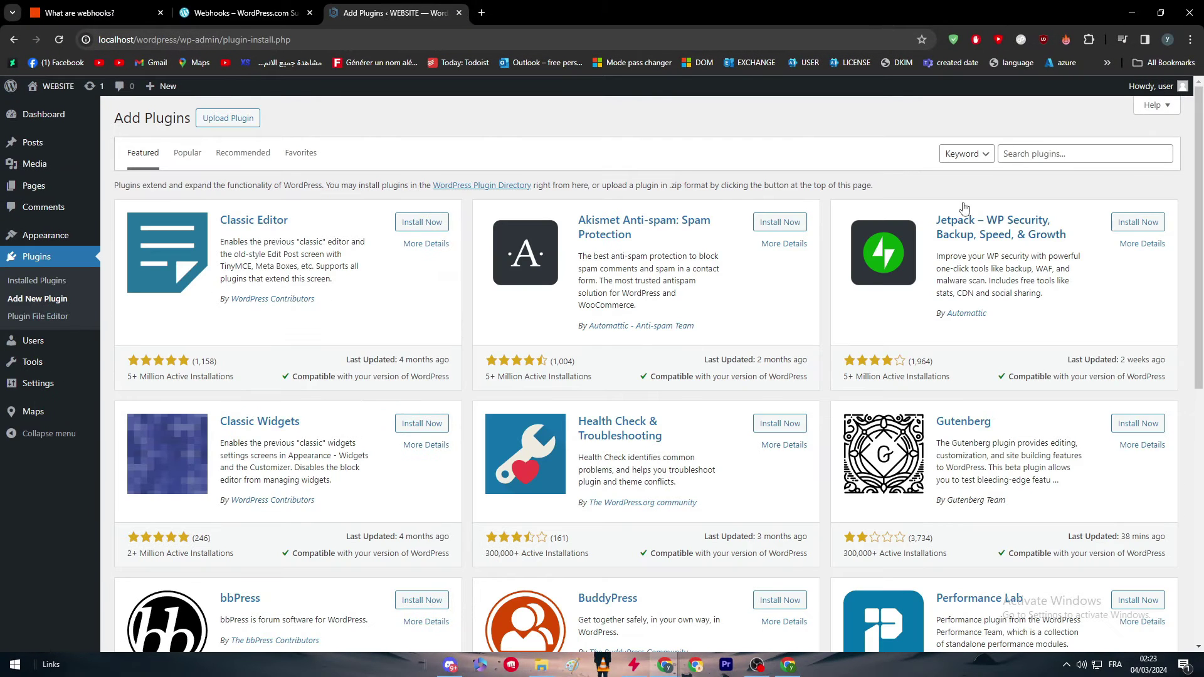
Search plugins for WEBHOOK and browse results like WP Webhooks and Uncanny Automator.
left_click(1078, 151)
type("WEBHOOK")
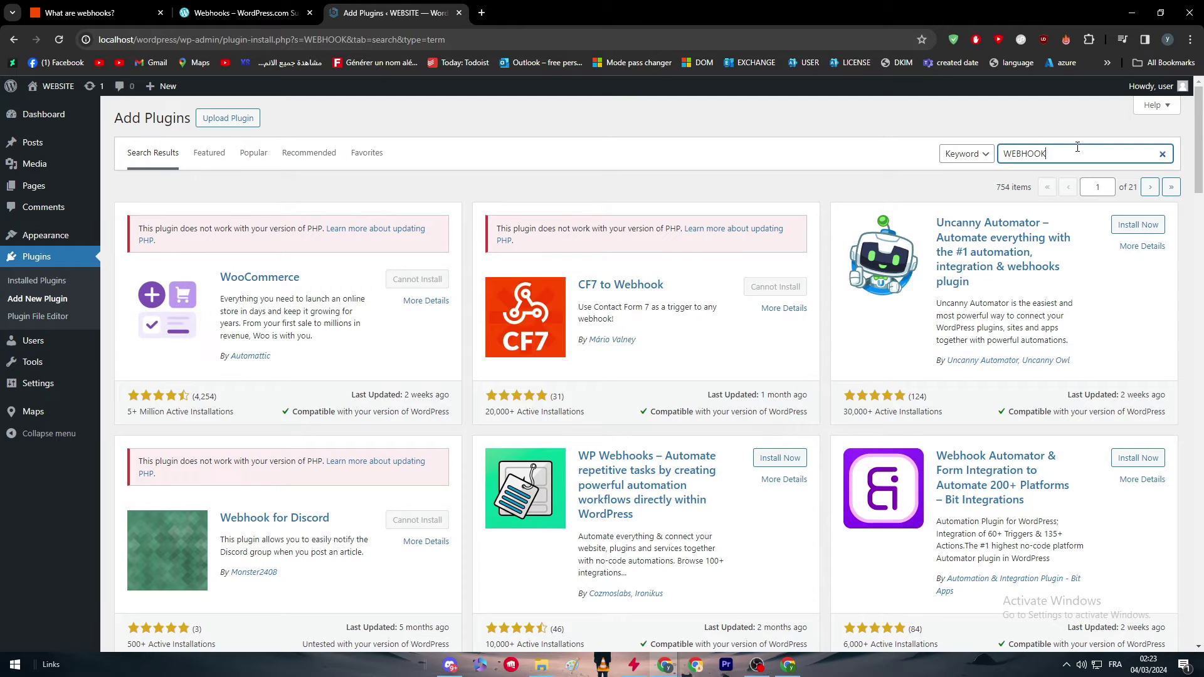
scroll(1046, 223, "down", 2)
scroll(1046, 222, "down", 6)
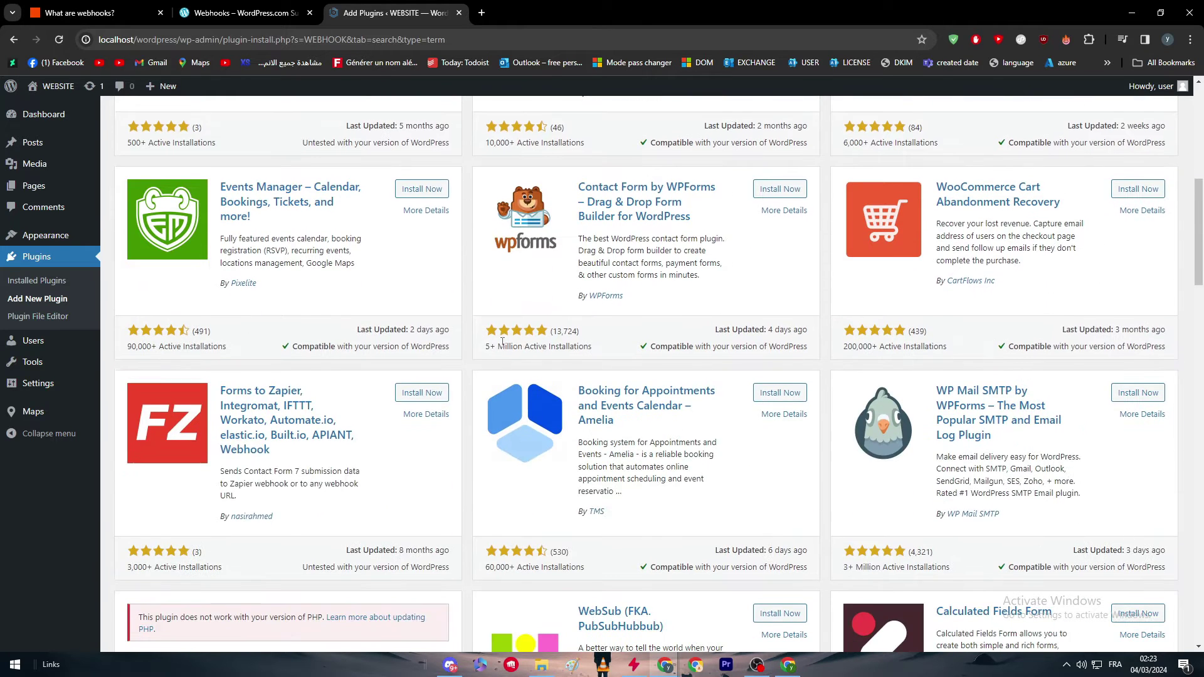
scroll(654, 468, "down", 4)
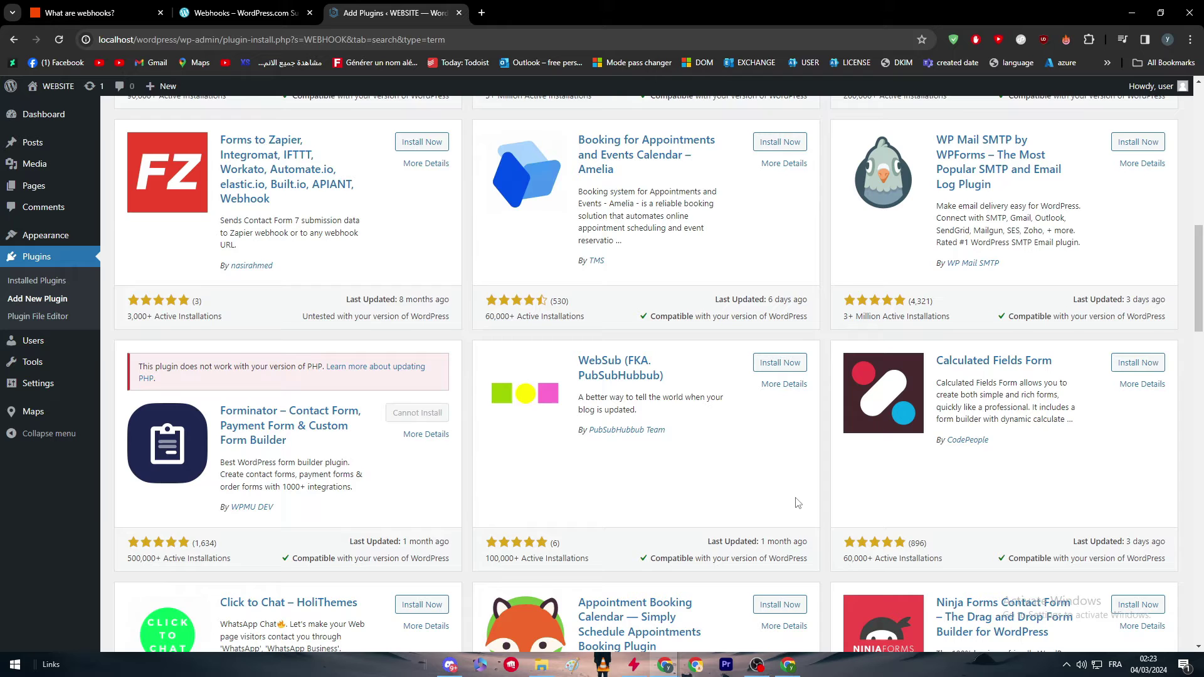
scroll(785, 430, "up", 10)
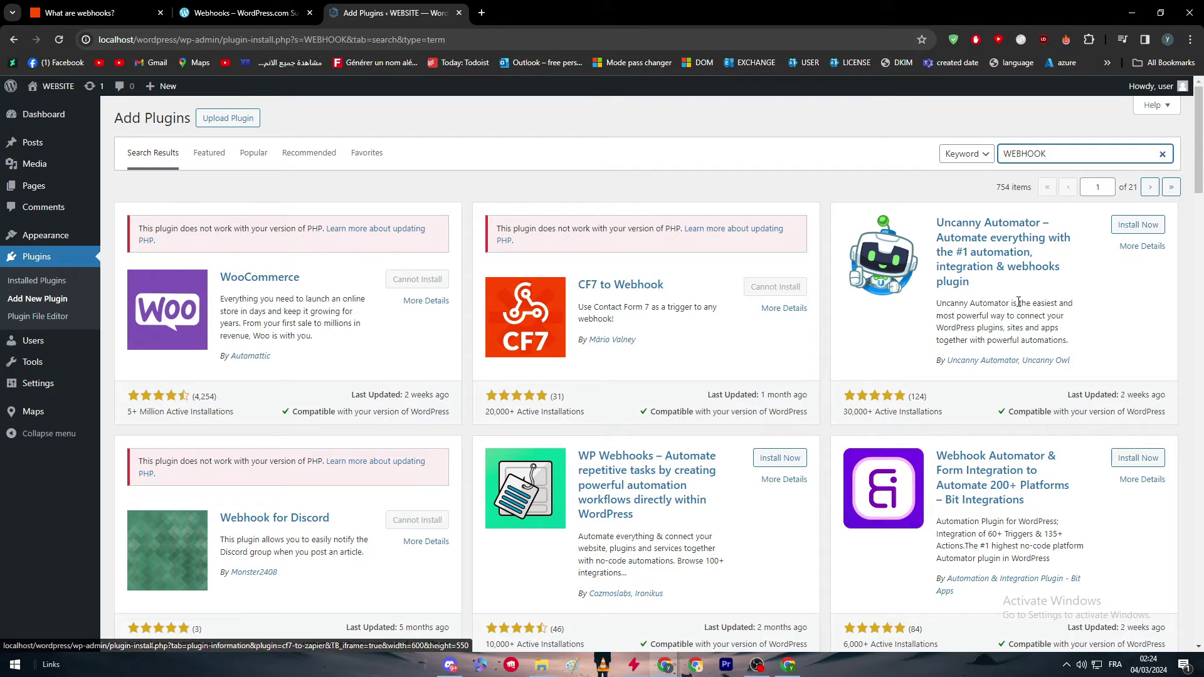
scroll(1027, 486, "down", 1)
scroll(1026, 487, "down", 2)
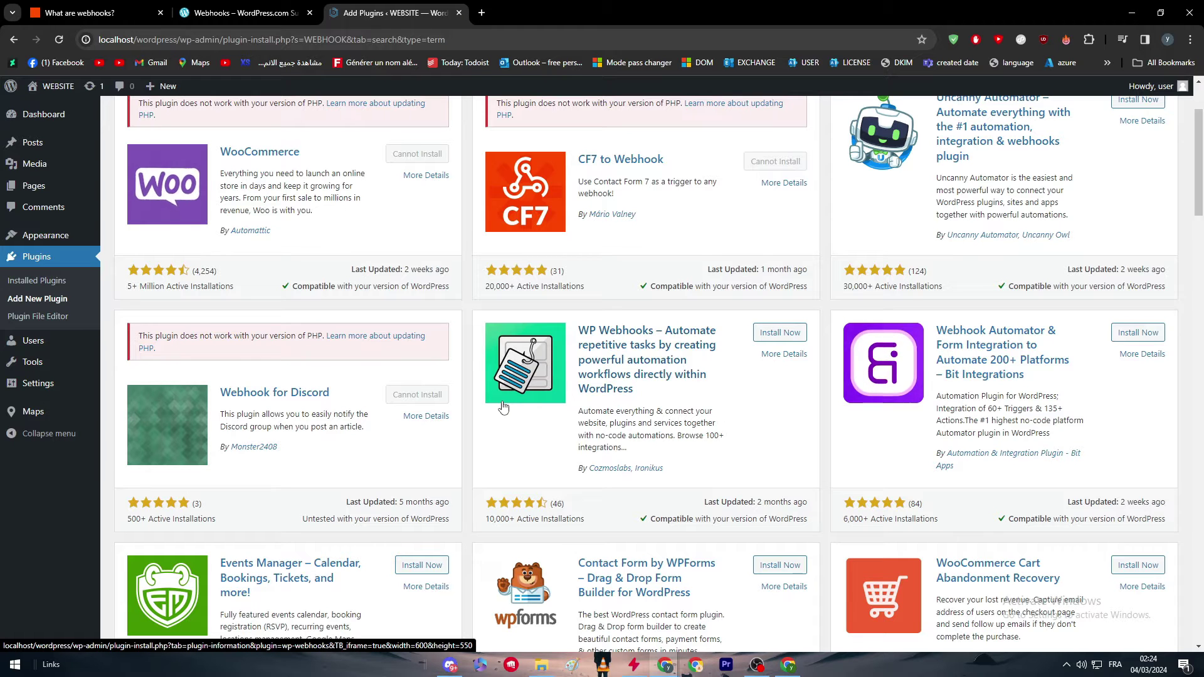
scroll(376, 455, "up", 2)
scroll(377, 455, "up", 2)
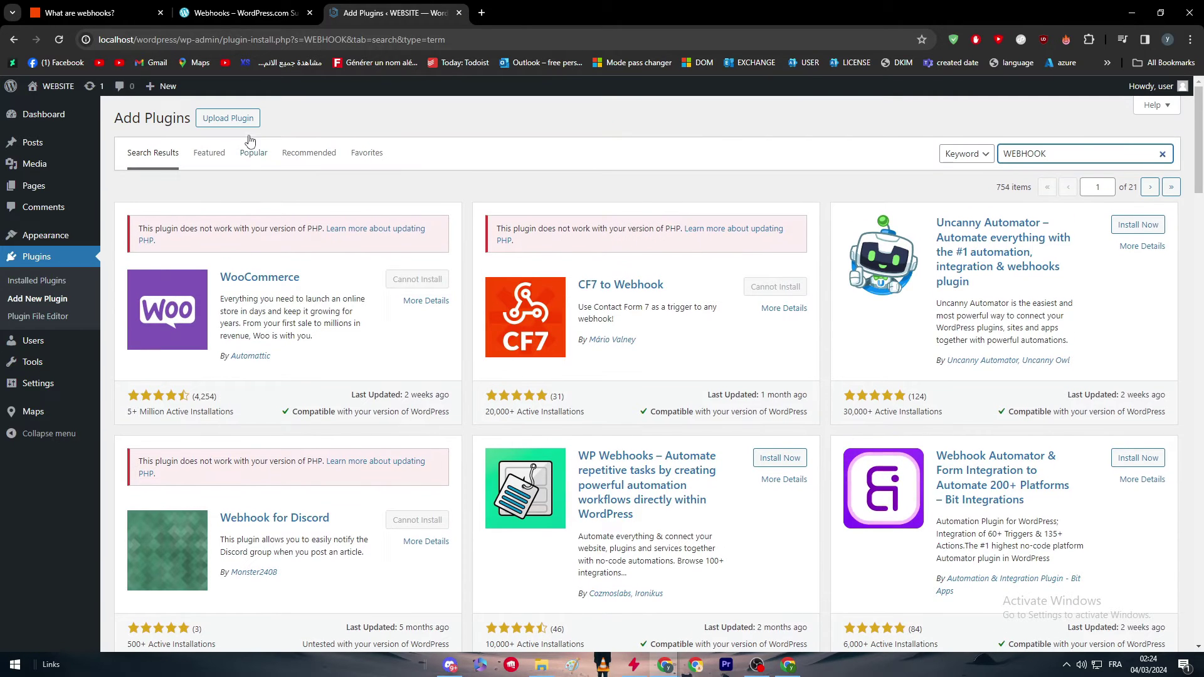
left_click(125, 12)
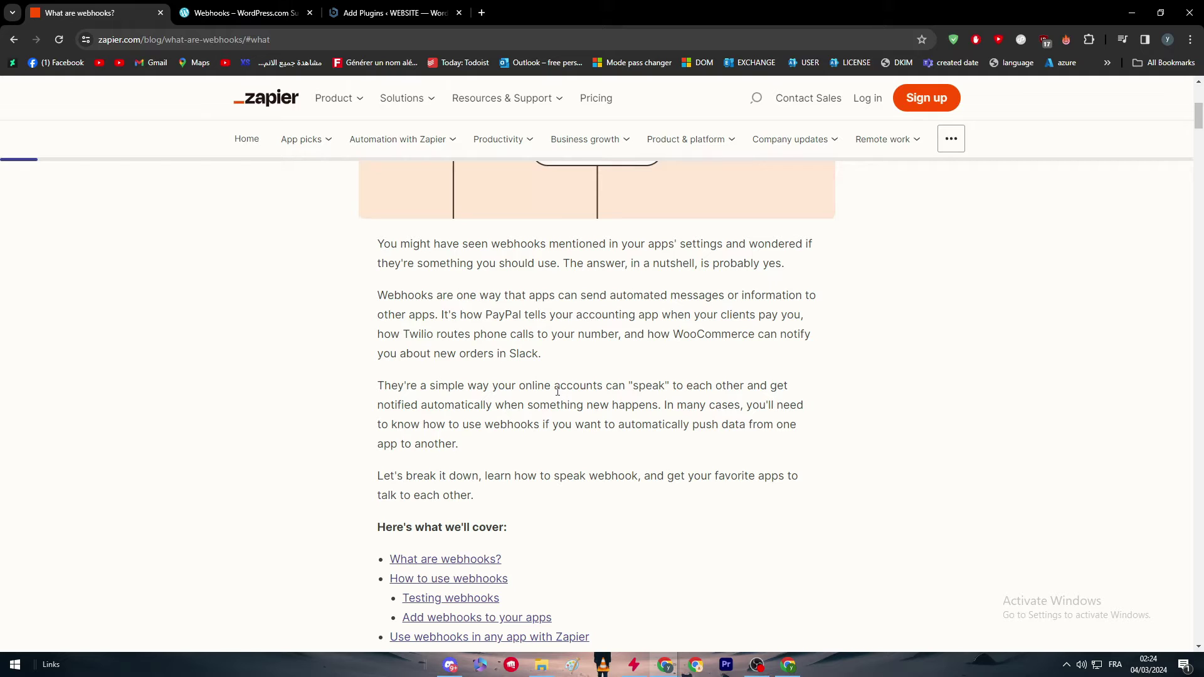
left_click_drag(558, 390, 626, 390)
left_click(625, 391)
left_click(396, 12)
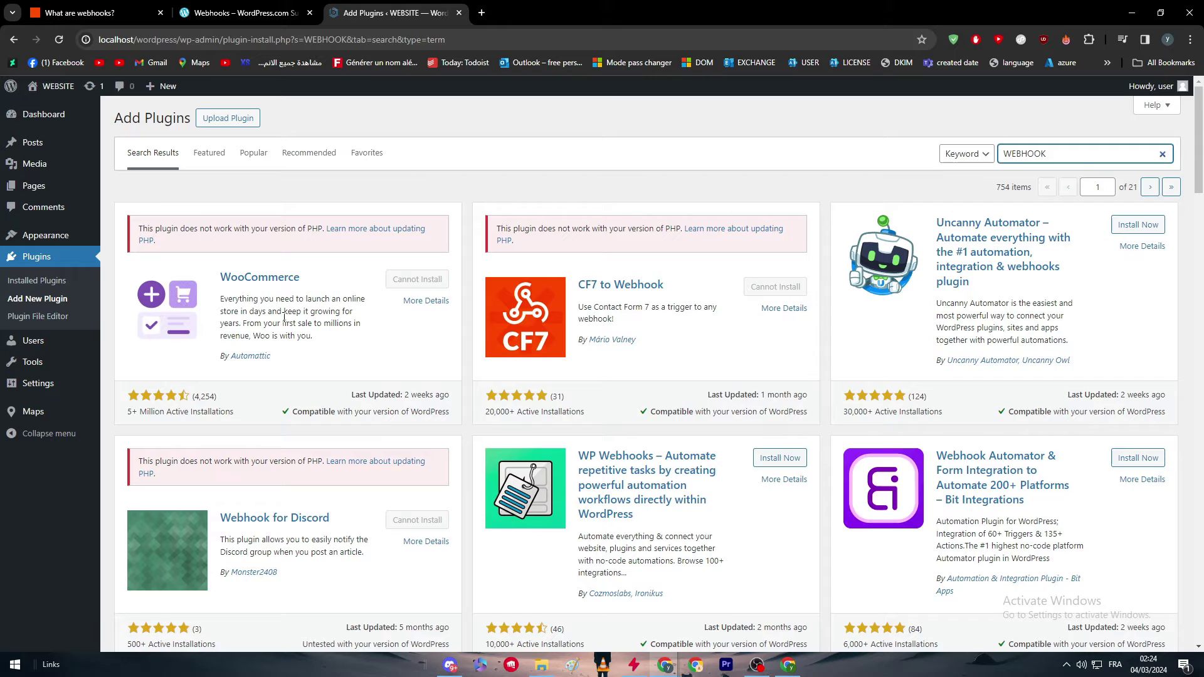
Install Contact Form by WPForms and activate it so WPForms Lite becomes active.
scroll(794, 338, "down", 2)
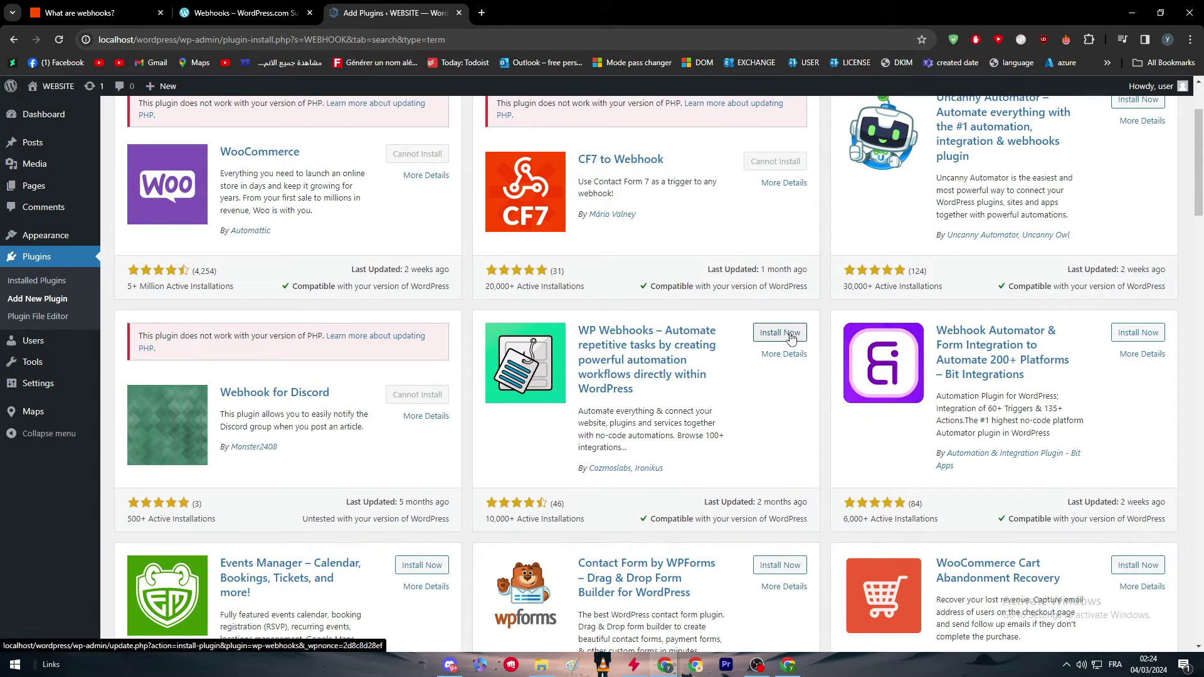
scroll(797, 351, "down", 3)
scroll(803, 389, "up", 4)
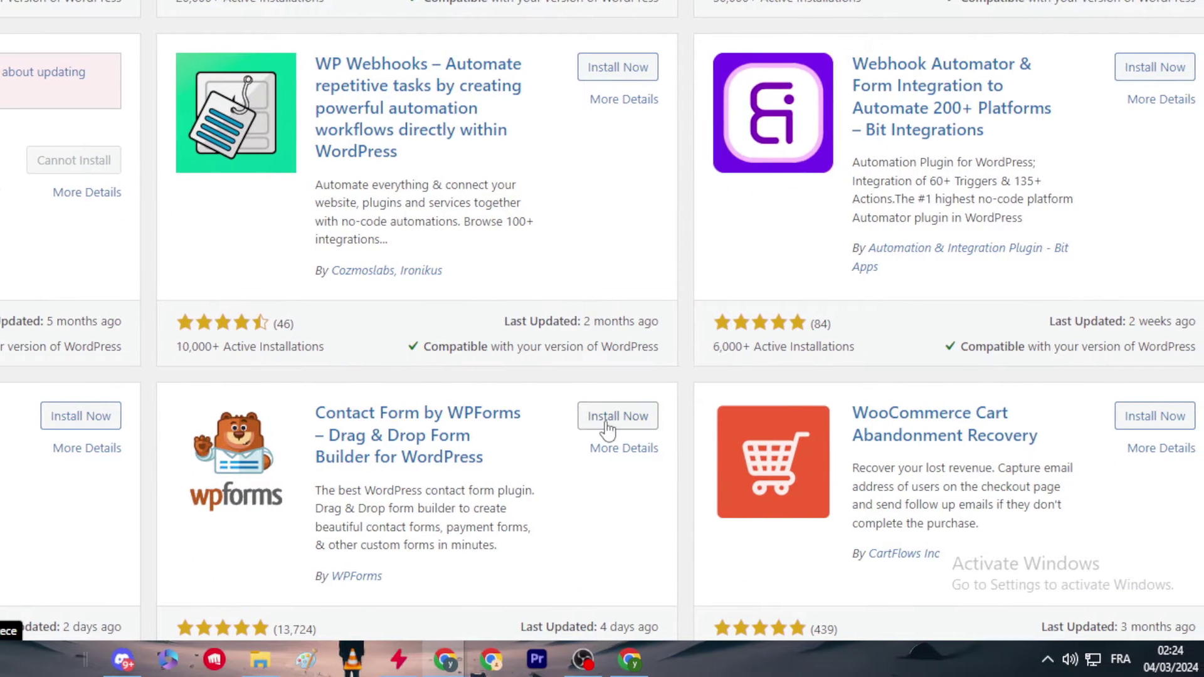
left_click(606, 425)
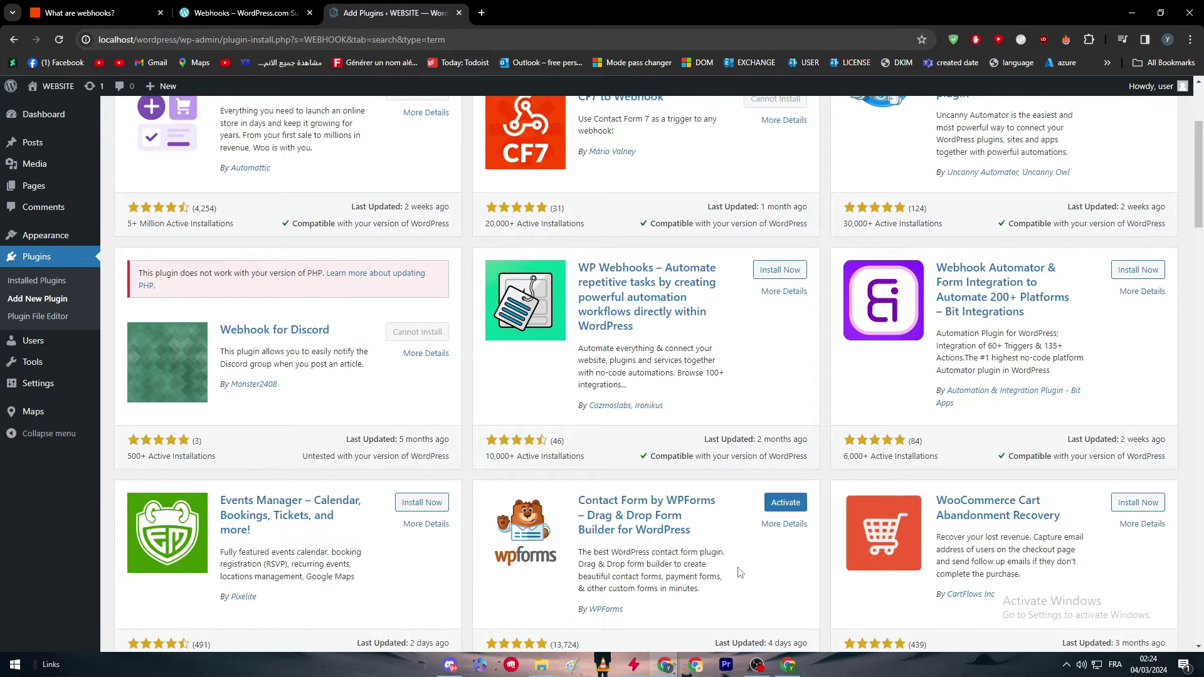
left_click(780, 509)
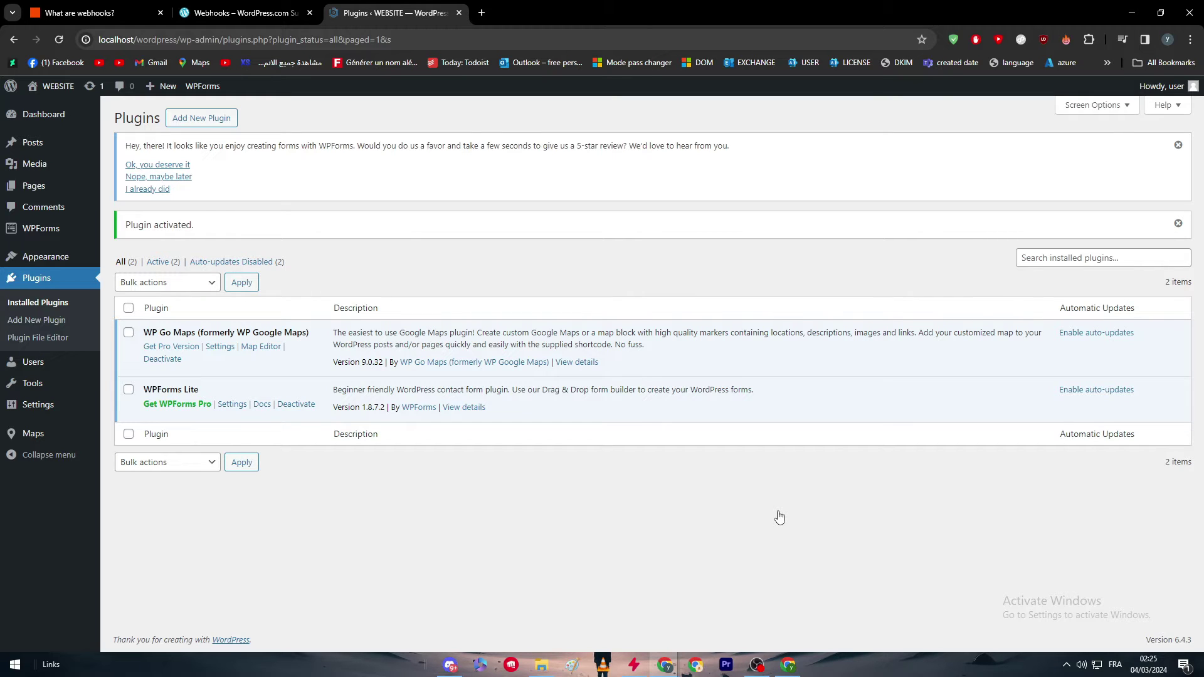
In the WordPress.com Webhooks article, select the /wp-admin/options-general.php?page=webhooks path.
left_click(239, 13)
scroll(396, 451, "down", 3)
scroll(397, 451, "up", 3)
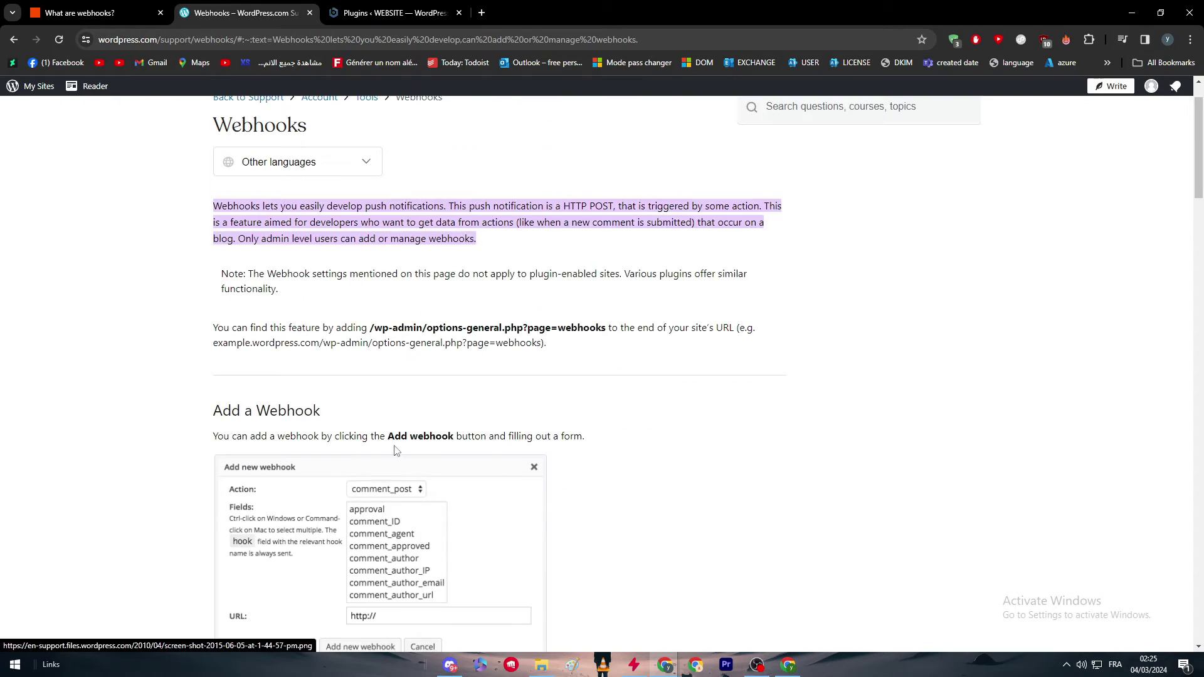
scroll(213, 251, "up", 1)
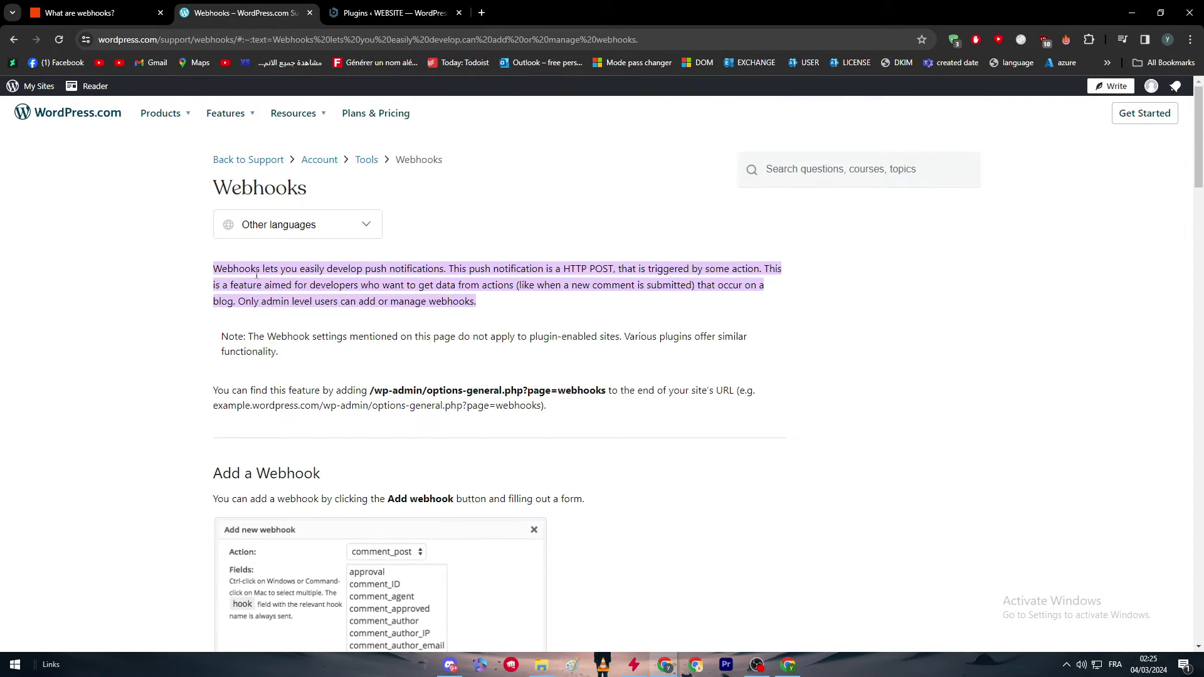
mouse_move(1199, 135)
left_mouse_down()
mouse_move(1200, 490)
mouse_move(1200, 129)
left_mouse_up()
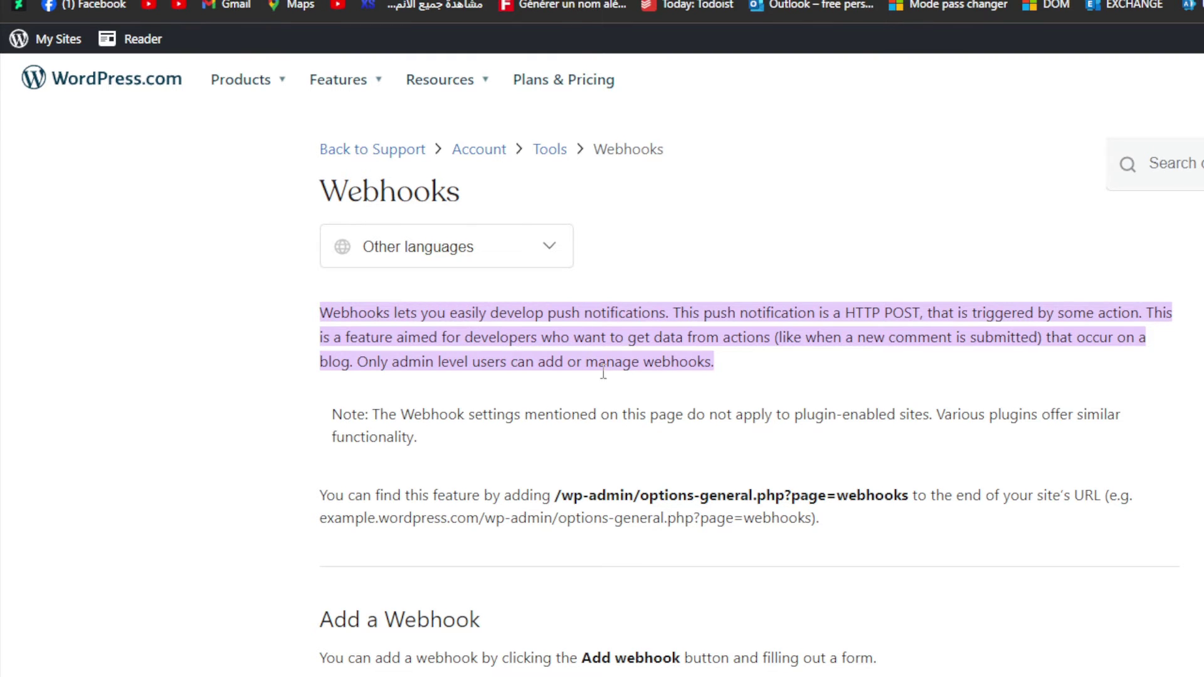
scroll(609, 344, "down", 2)
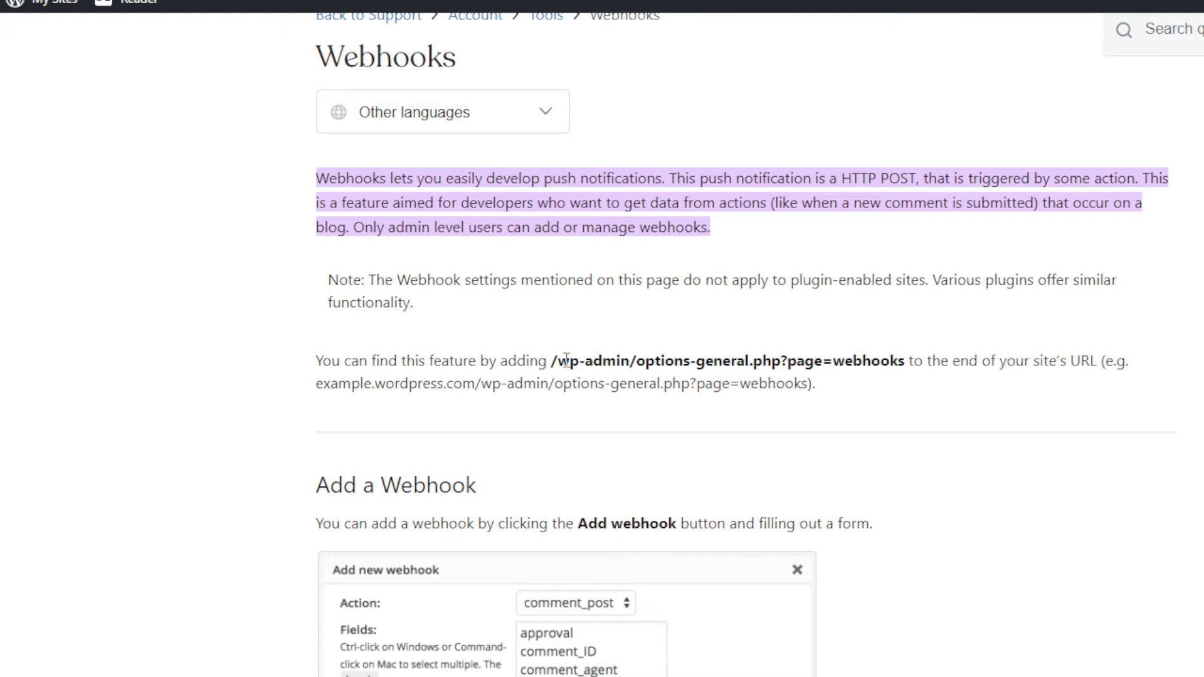
scroll(548, 371, "down", 2)
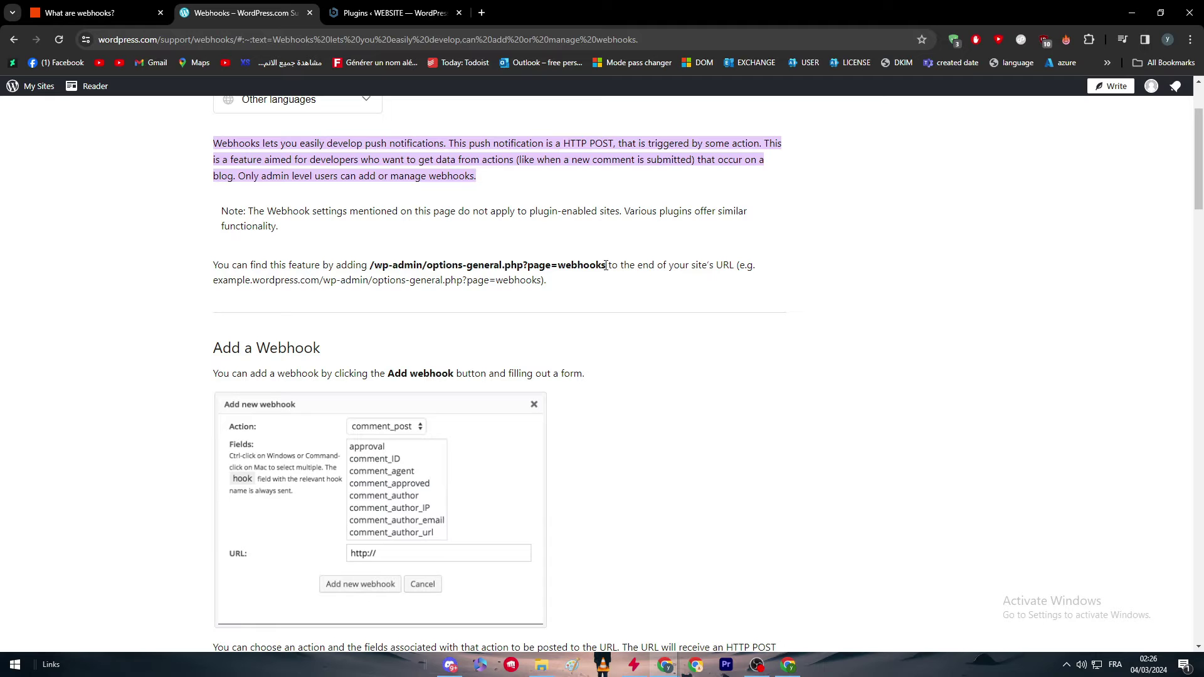
left_click_drag(606, 265, 370, 265)
key("ctrl+c")
Load options-general.php?page=webhooks on the local site, get 'not allowed', go back to the article.
left_click(395, 13)
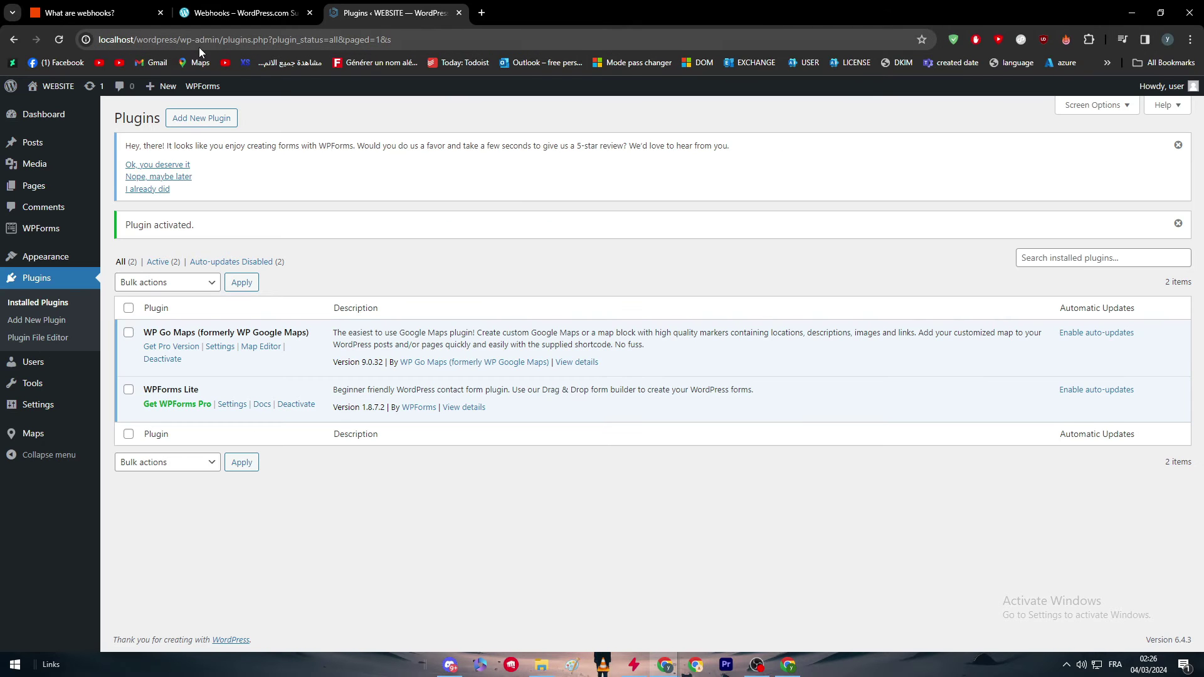
key("ctrl+shift+Tab")
key("ctrl+Tab")
left_click_drag(175, 40, 395, 39)
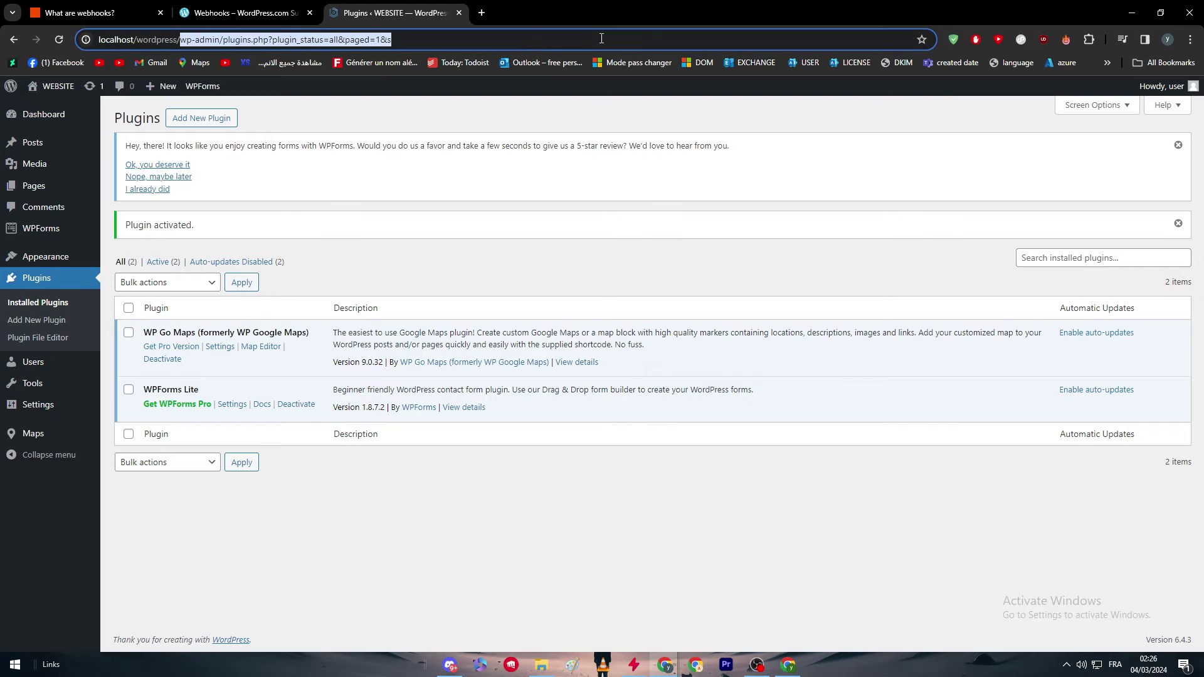
key("ctrl+v")
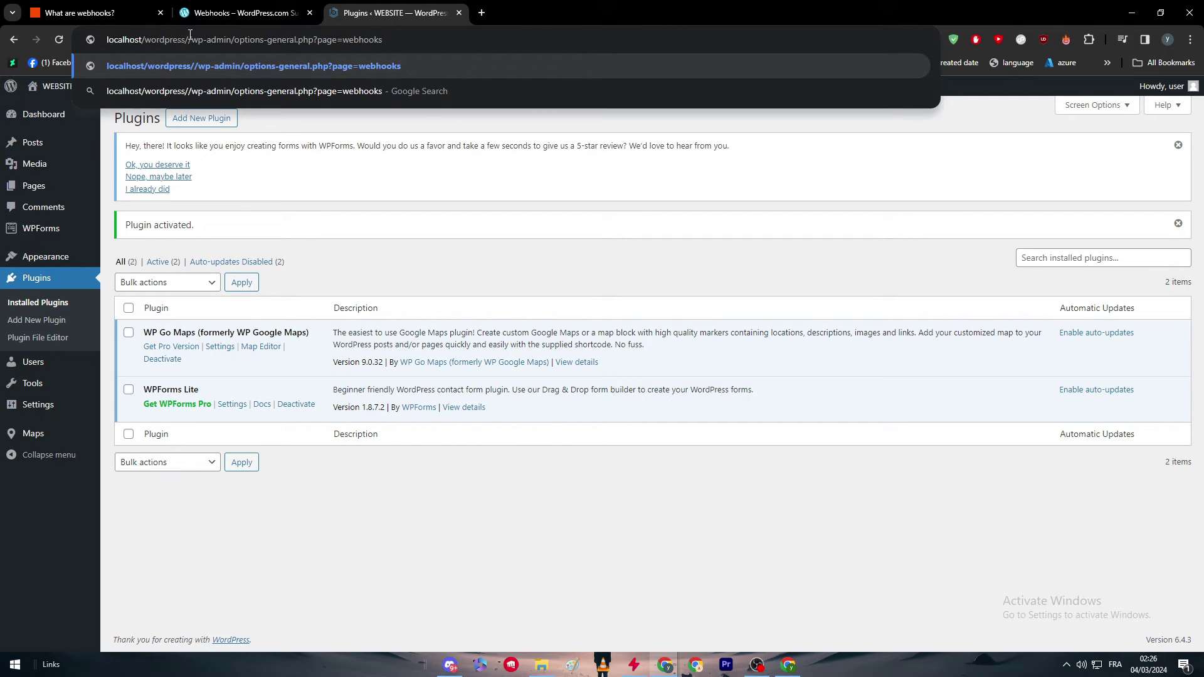
key("Return")
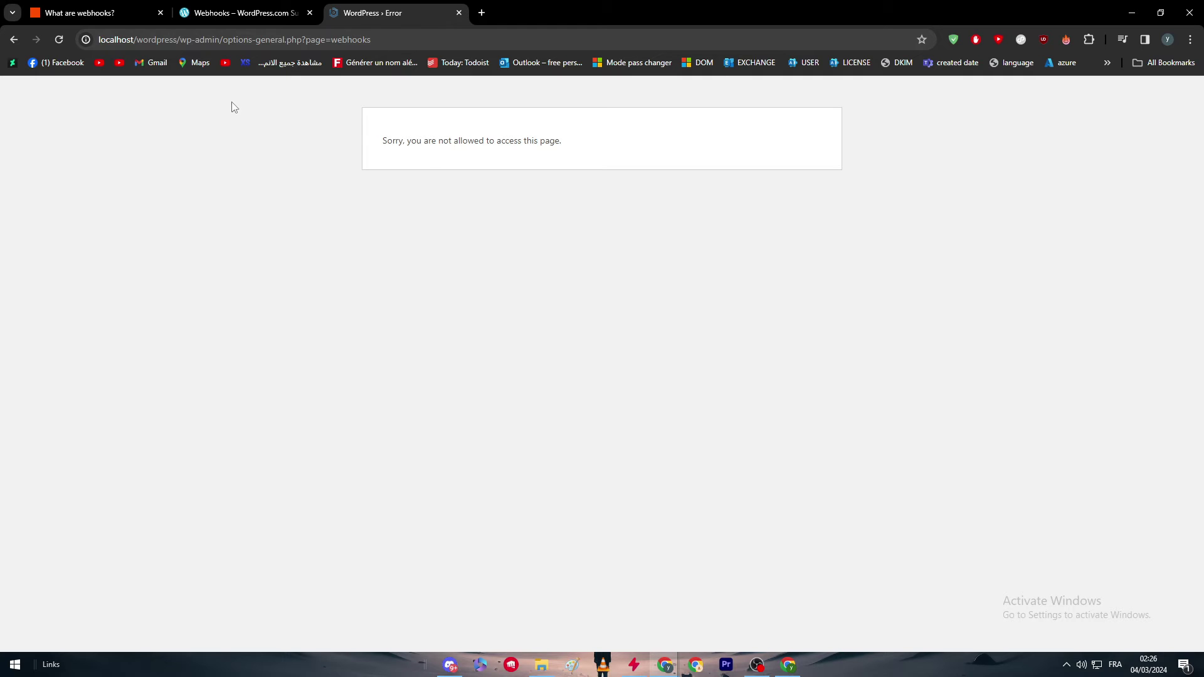
left_click(20, 38)
key("ctrl+shift+Tab")
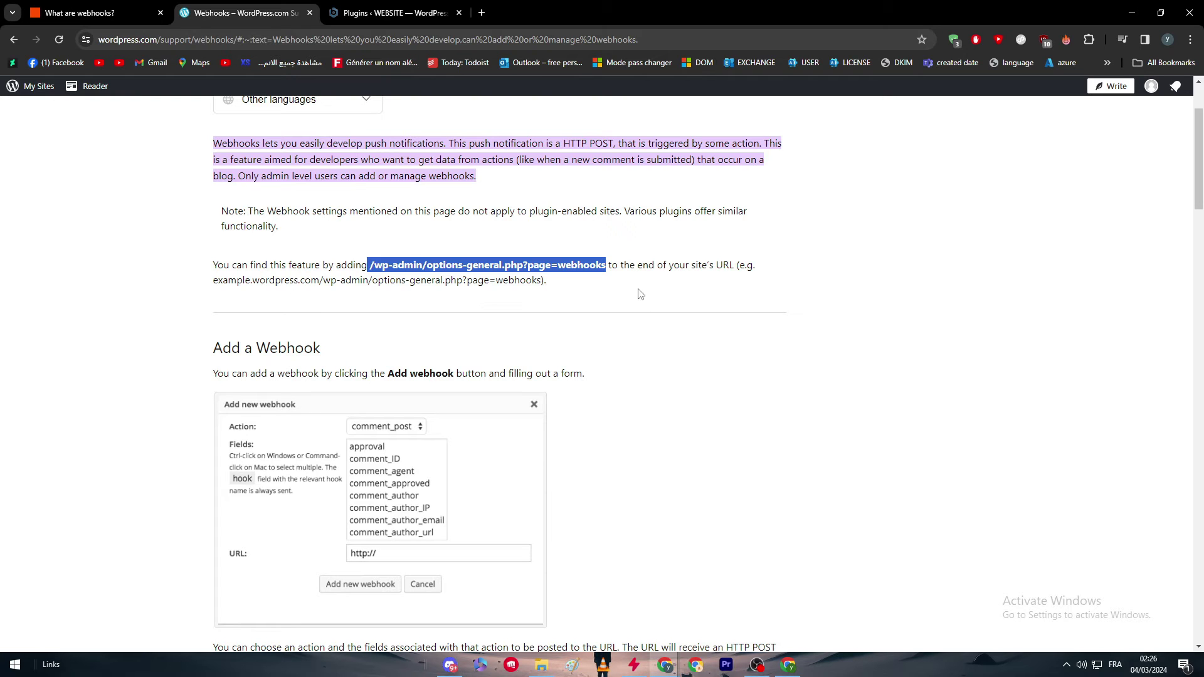
Scroll past the Add a Webhook screenshots to the publish_post example and Possible Actions/Fields table.
left_click(675, 287)
scroll(376, 292, "down", 2)
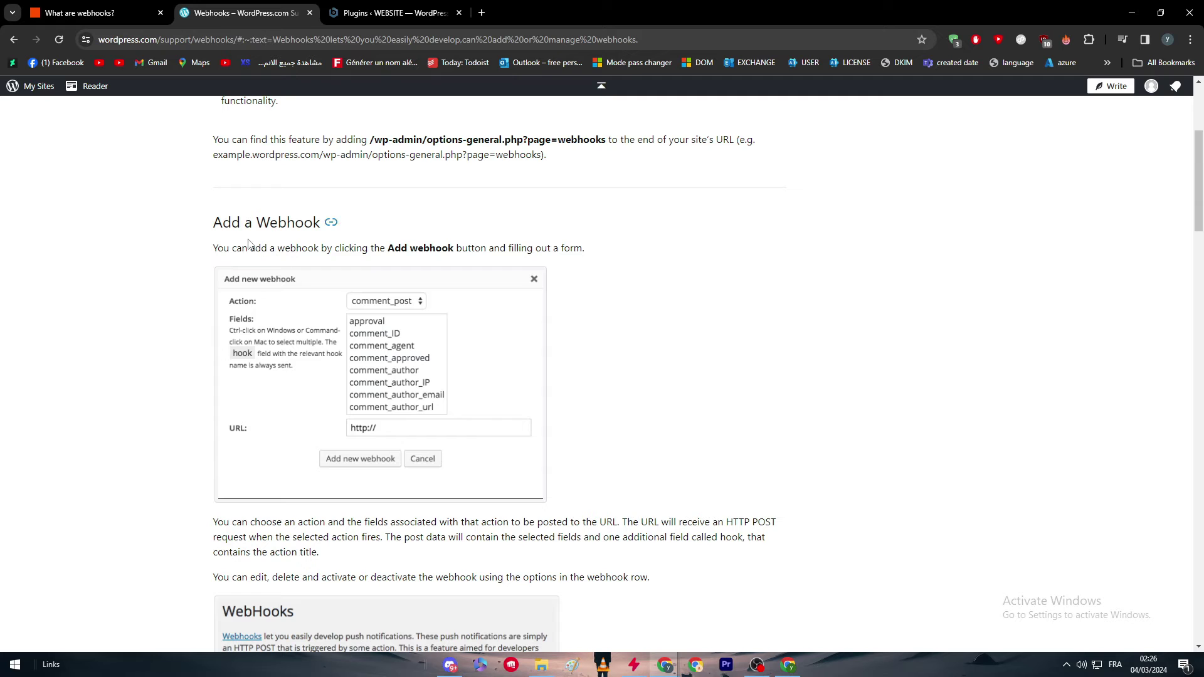
scroll(264, 263, "down", 1)
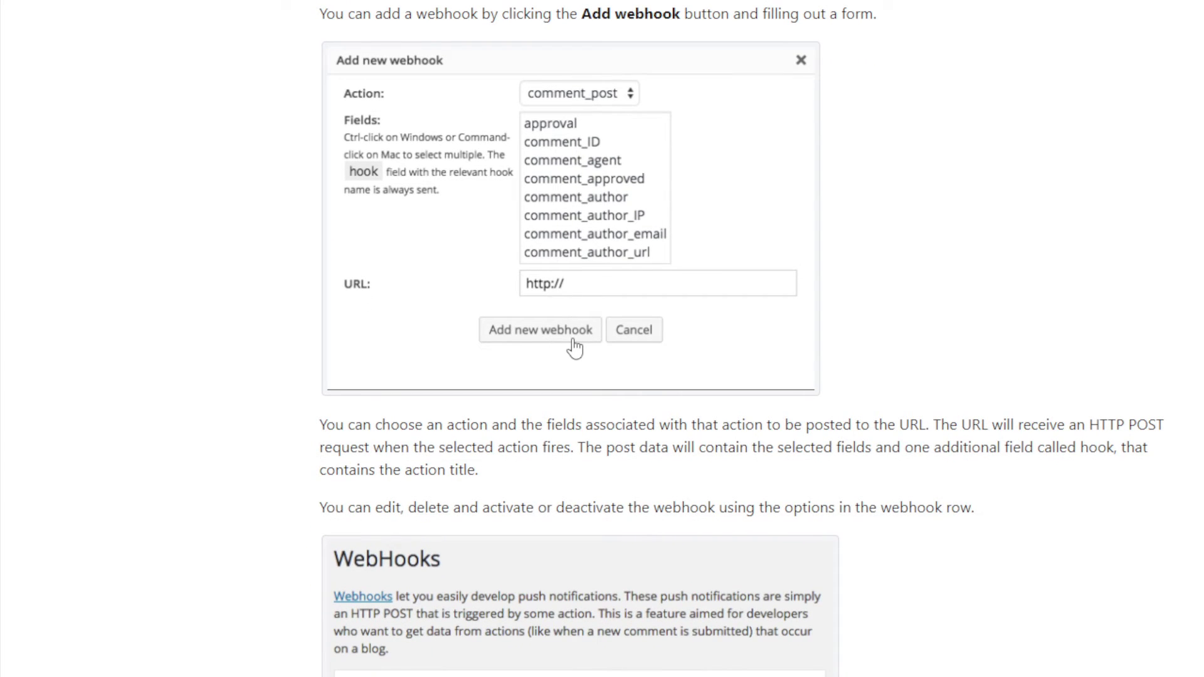
scroll(565, 377, "down", 3)
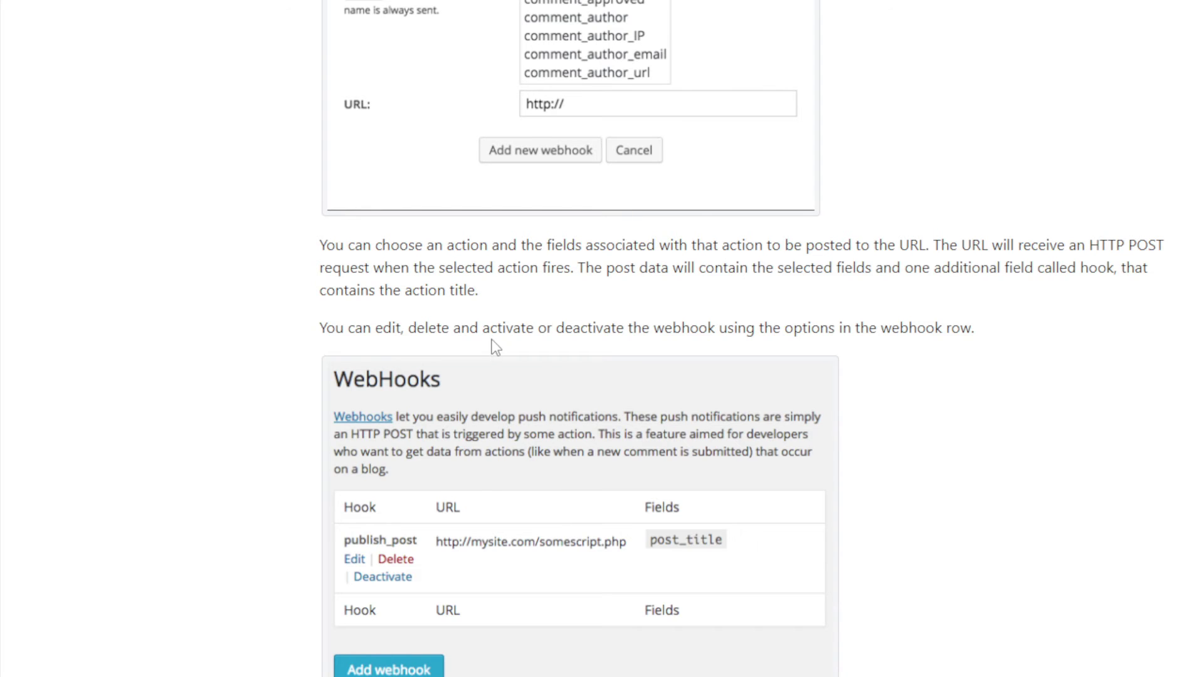
scroll(496, 347, "down", 5)
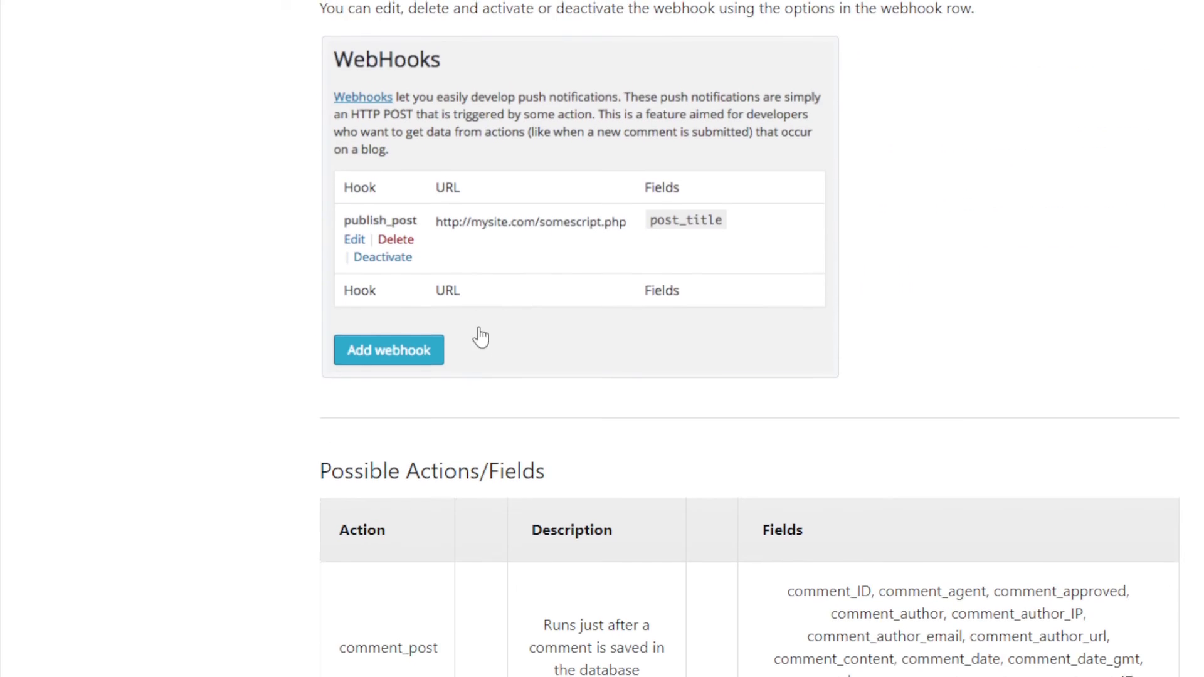
scroll(554, 337, "up", 1)
scroll(401, 345, "down", 1)
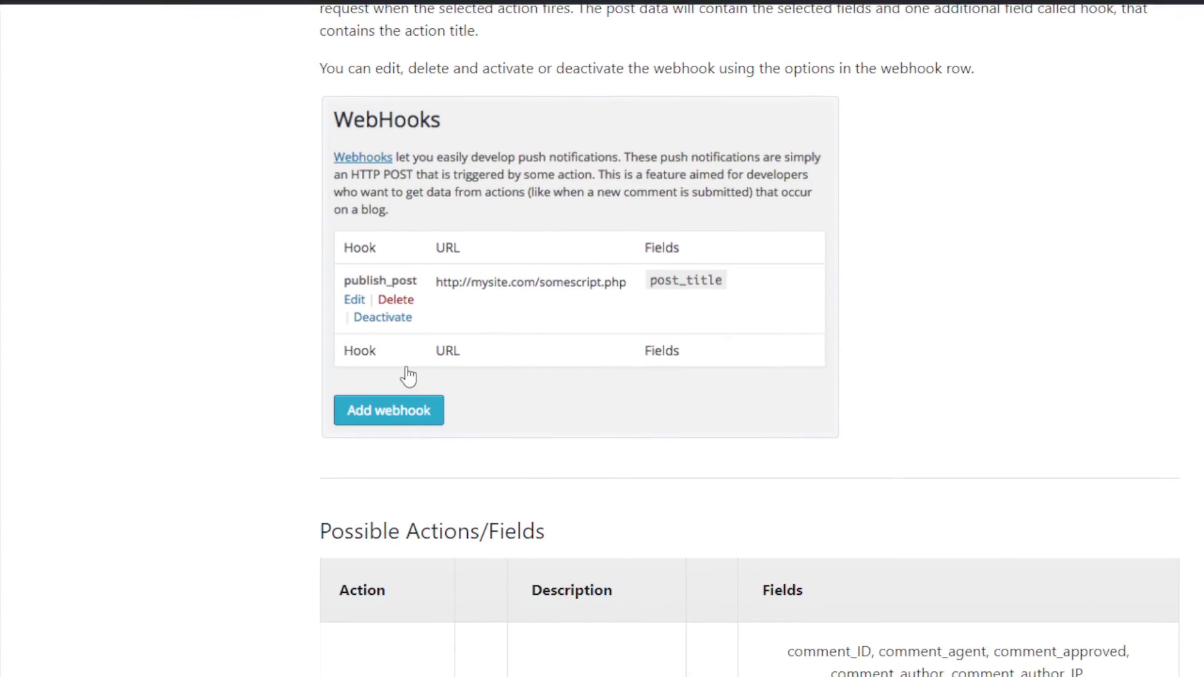
scroll(408, 348, "up", 2)
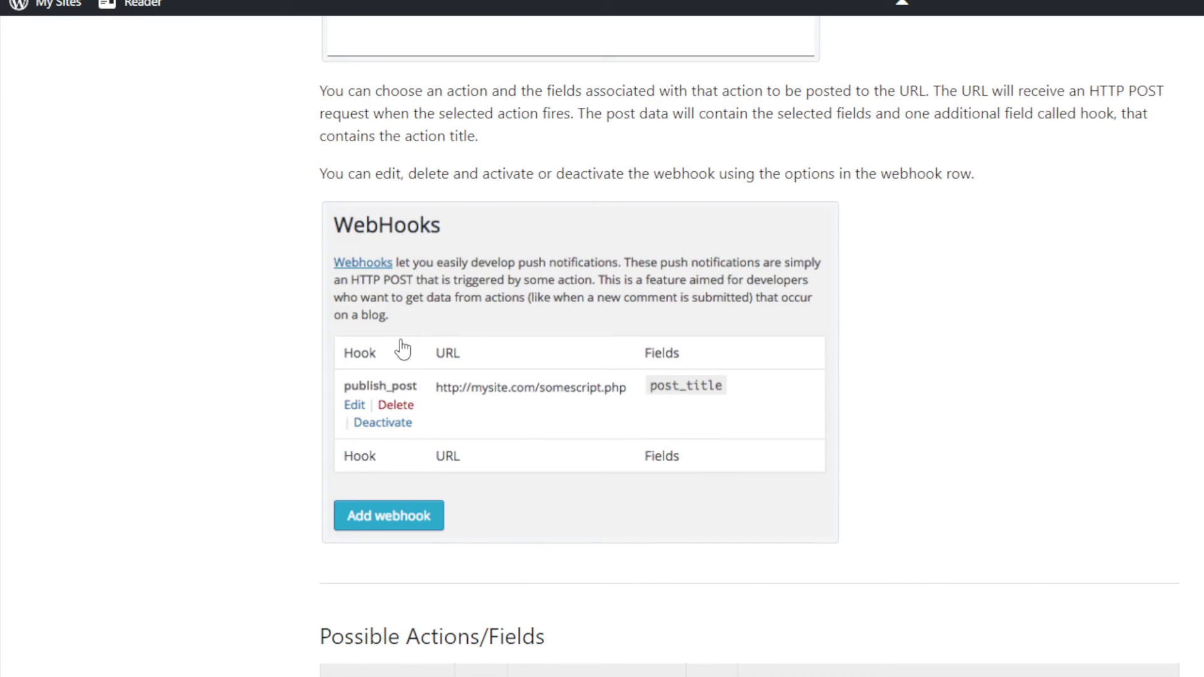
scroll(414, 351, "down", 2)
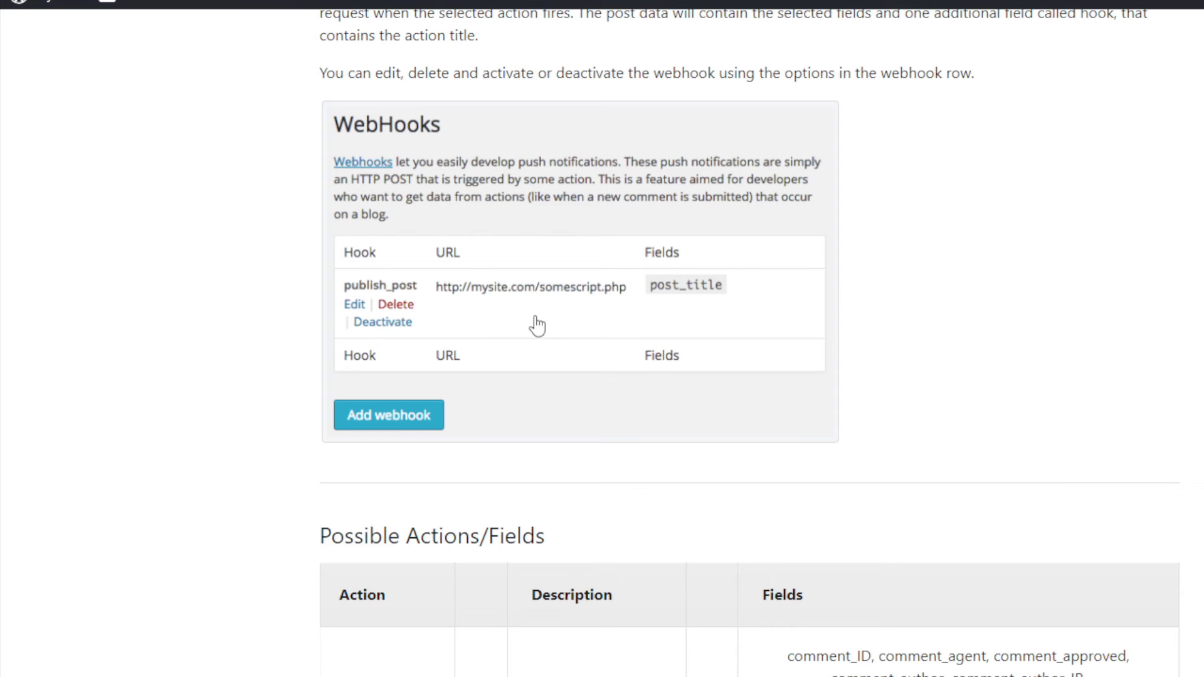
Scroll through the Possible Actions/Fields table reviewing each webhook action's fields.
scroll(538, 325, "down", 4)
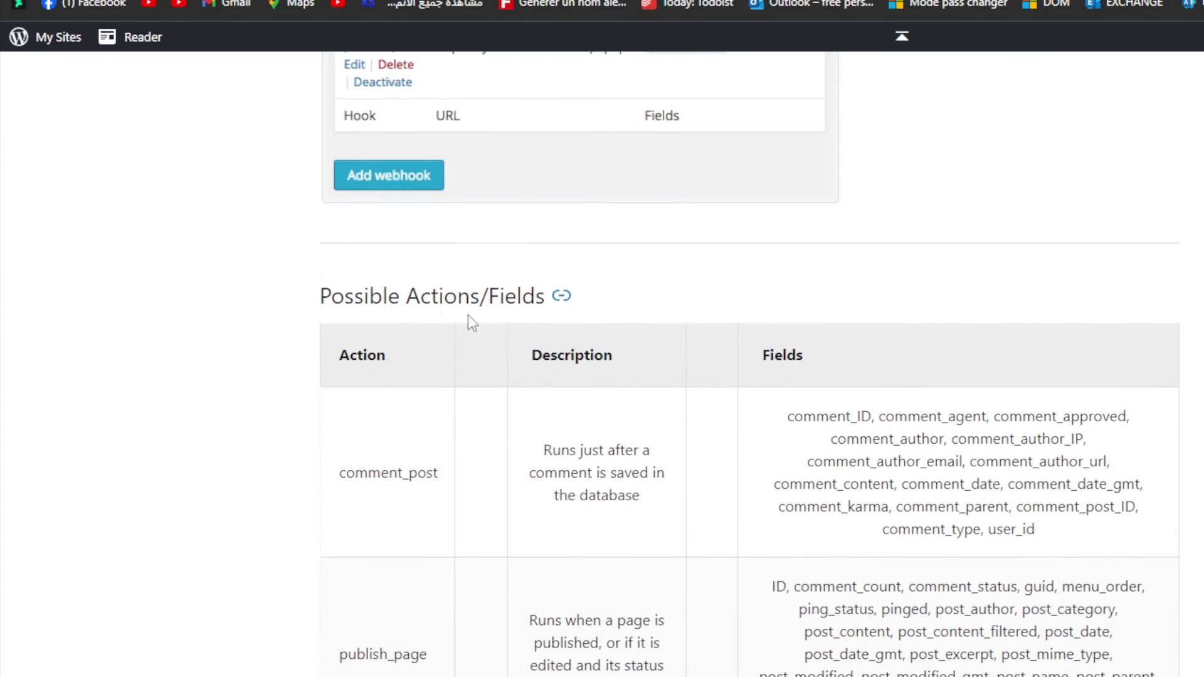
scroll(421, 340, "down", 3)
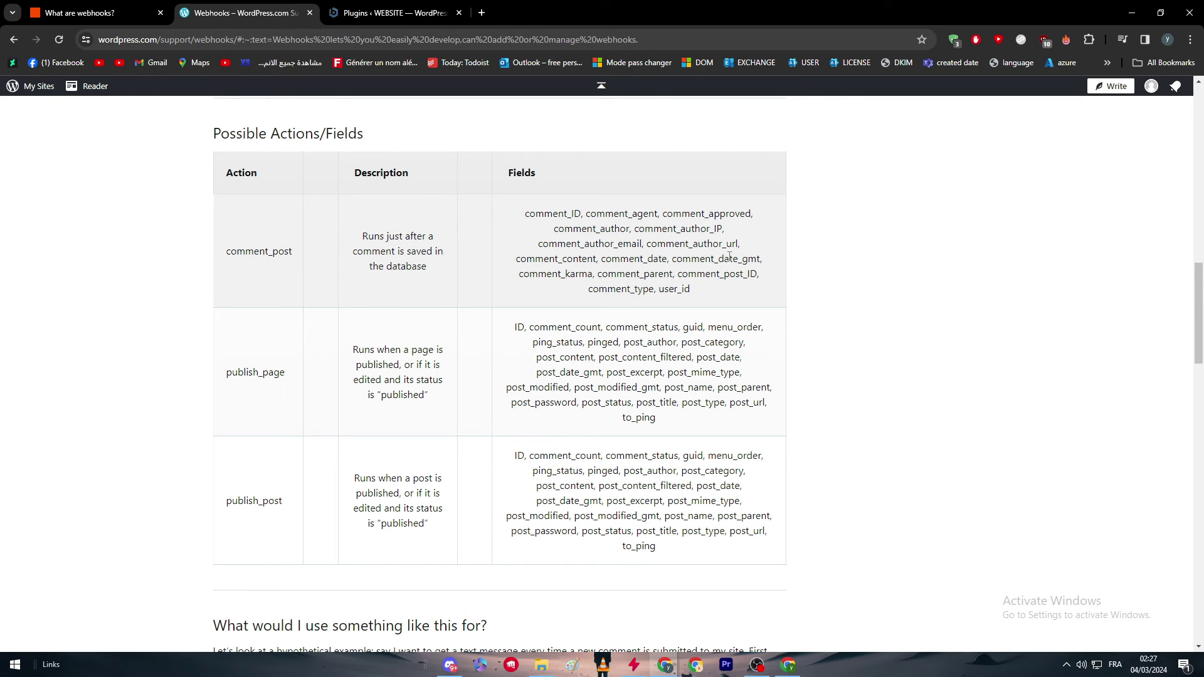
scroll(452, 243, "down", 3)
scroll(234, 342, "up", 3)
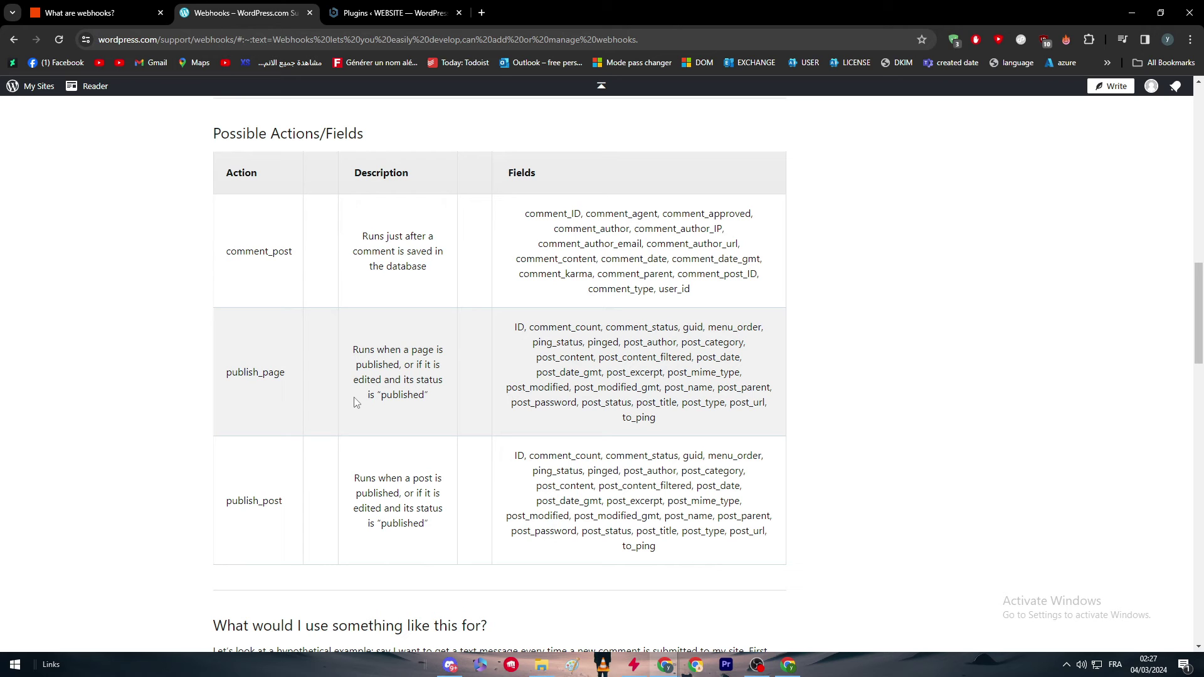
scroll(388, 458, "down", 1)
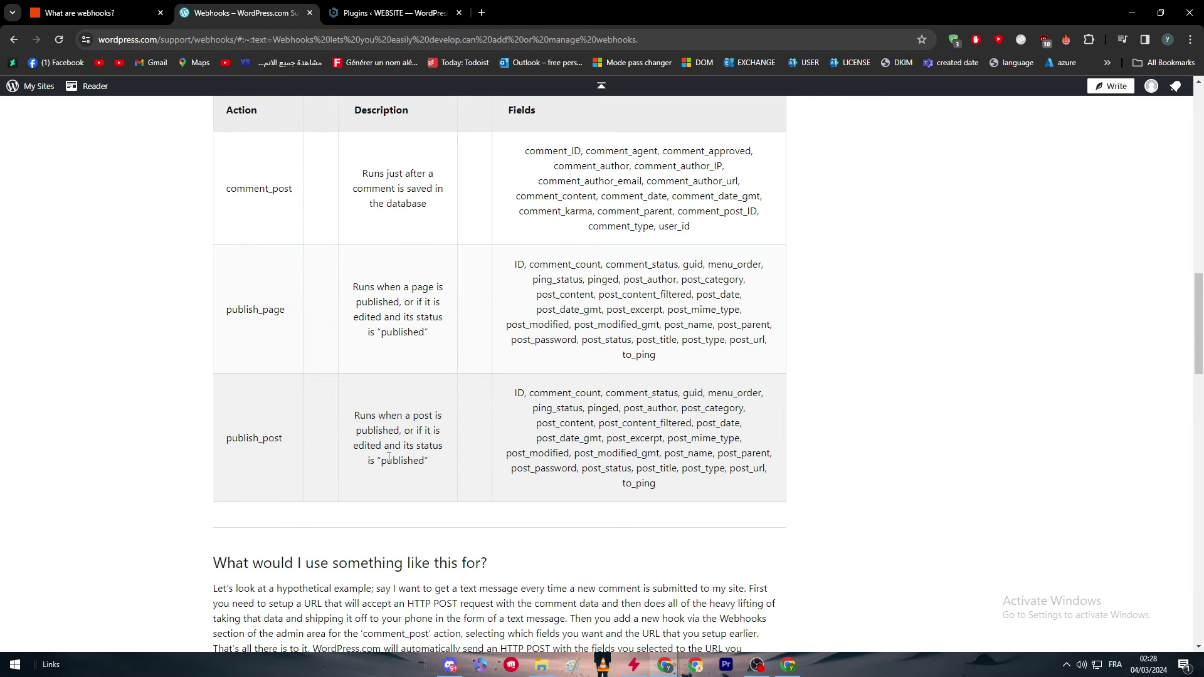
scroll(377, 452, "up", 8)
scroll(290, 395, "down", 8)
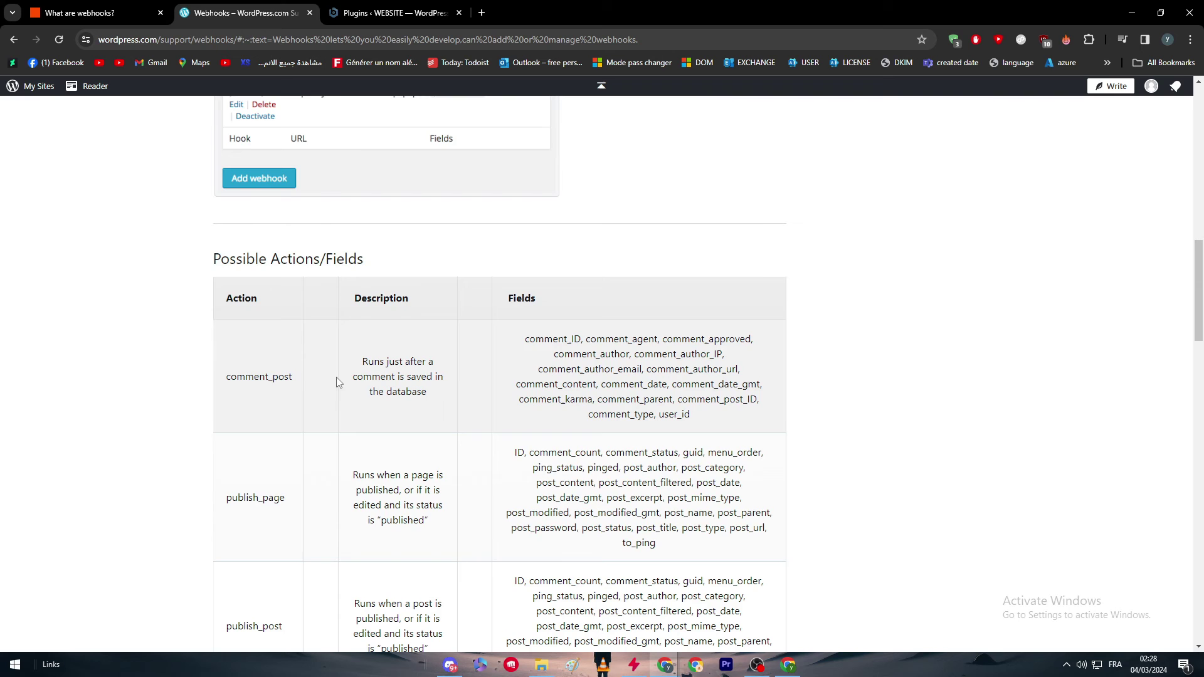
scroll(339, 383, "down", 4)
Briefly select the publish_post fields, then scroll to the comment-to-text-message use-case section.
left_click_drag(510, 331, 564, 361)
left_click(624, 419)
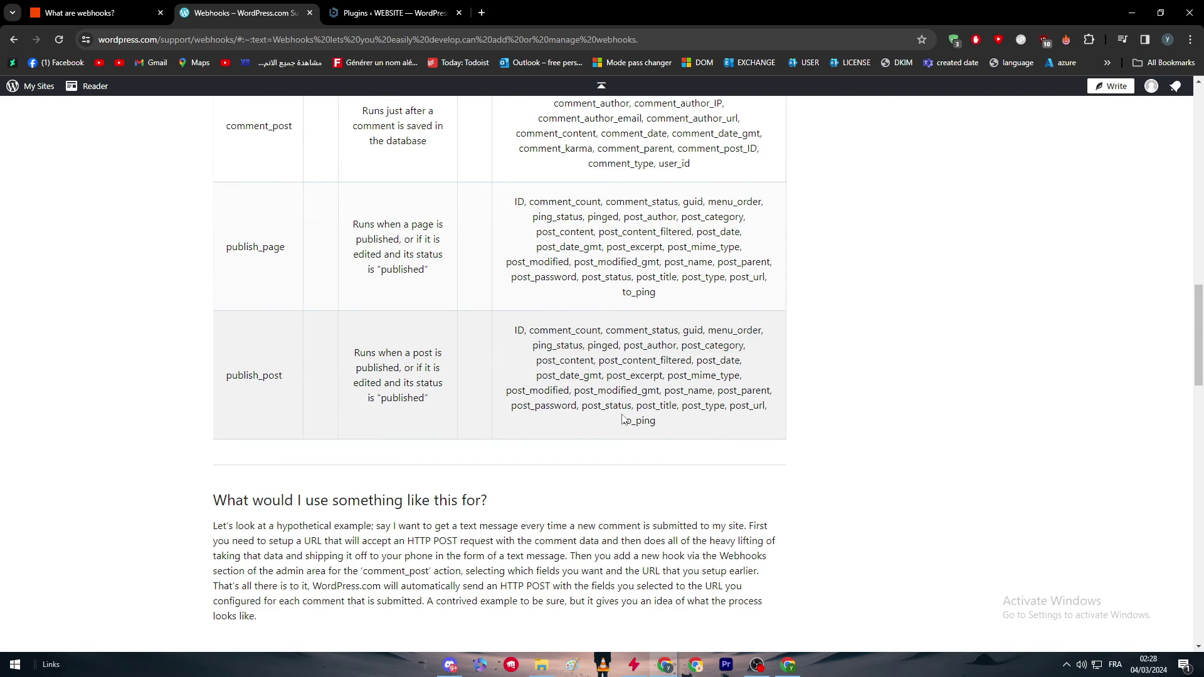
scroll(624, 419, "up", 13)
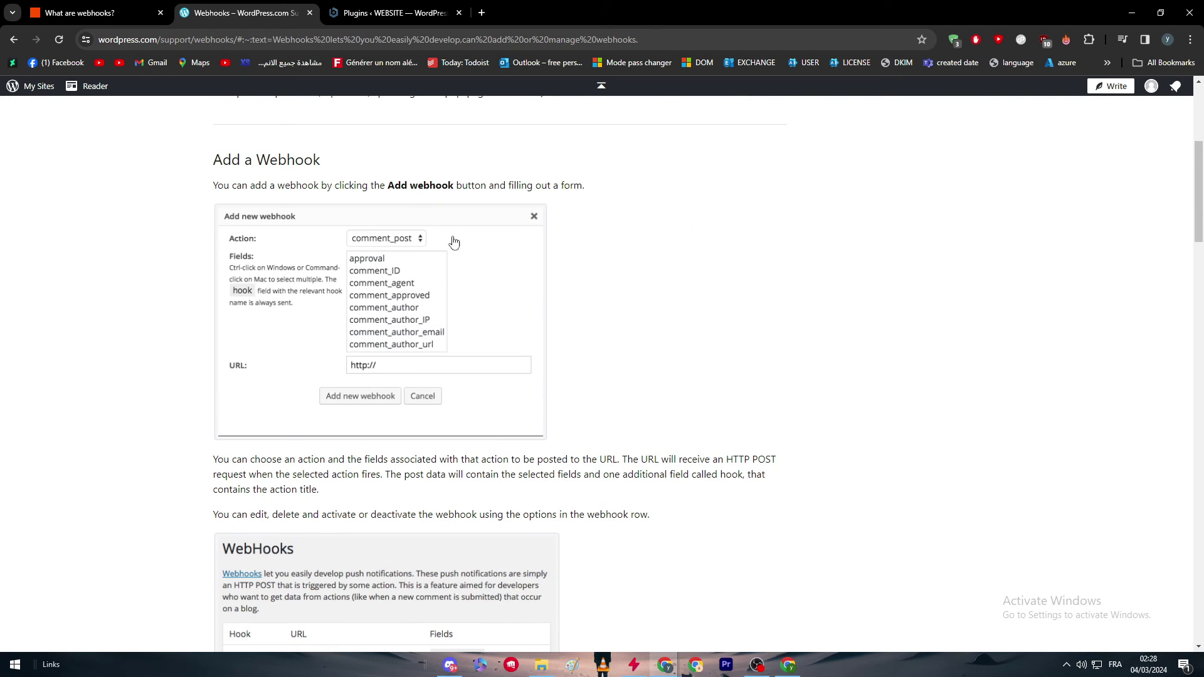
scroll(449, 364, "down", 10)
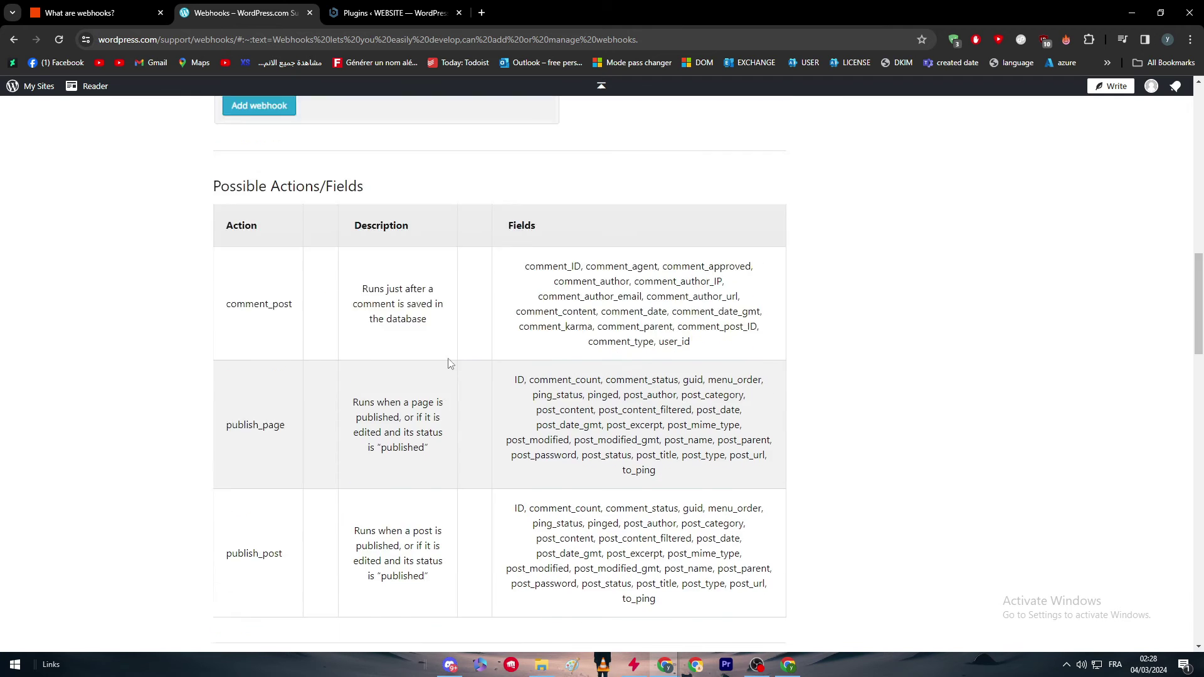
scroll(376, 366, "up", 1)
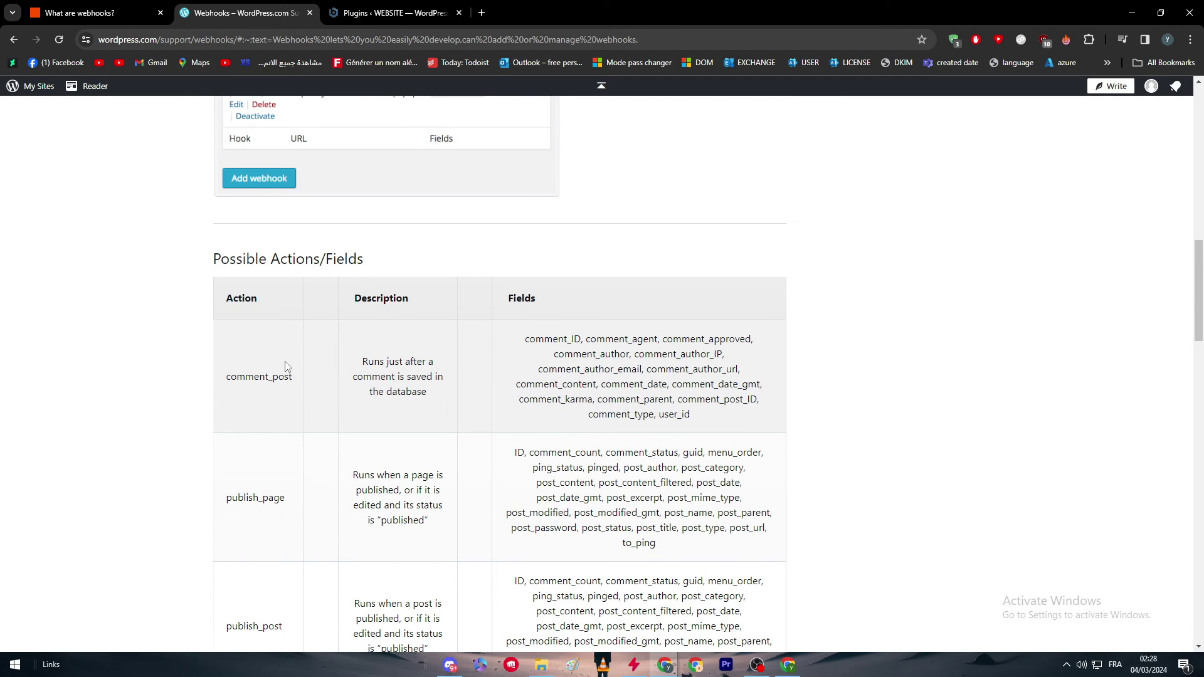
scroll(285, 367, "down", 7)
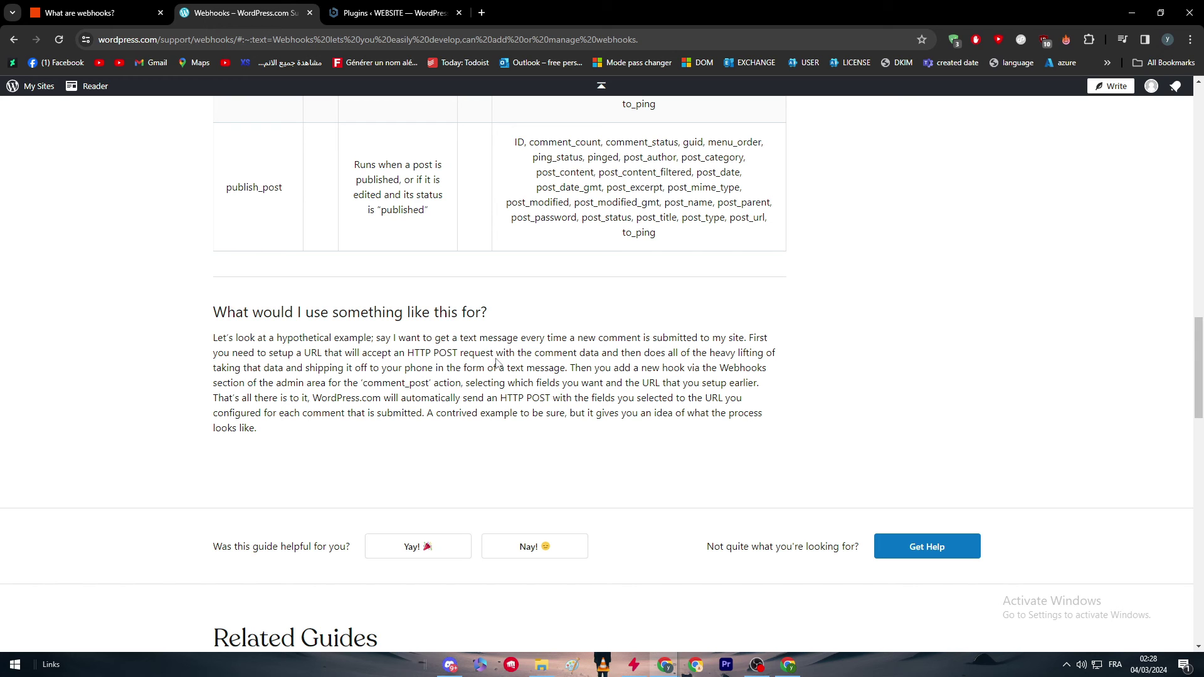
left_click_drag(460, 339, 683, 342)
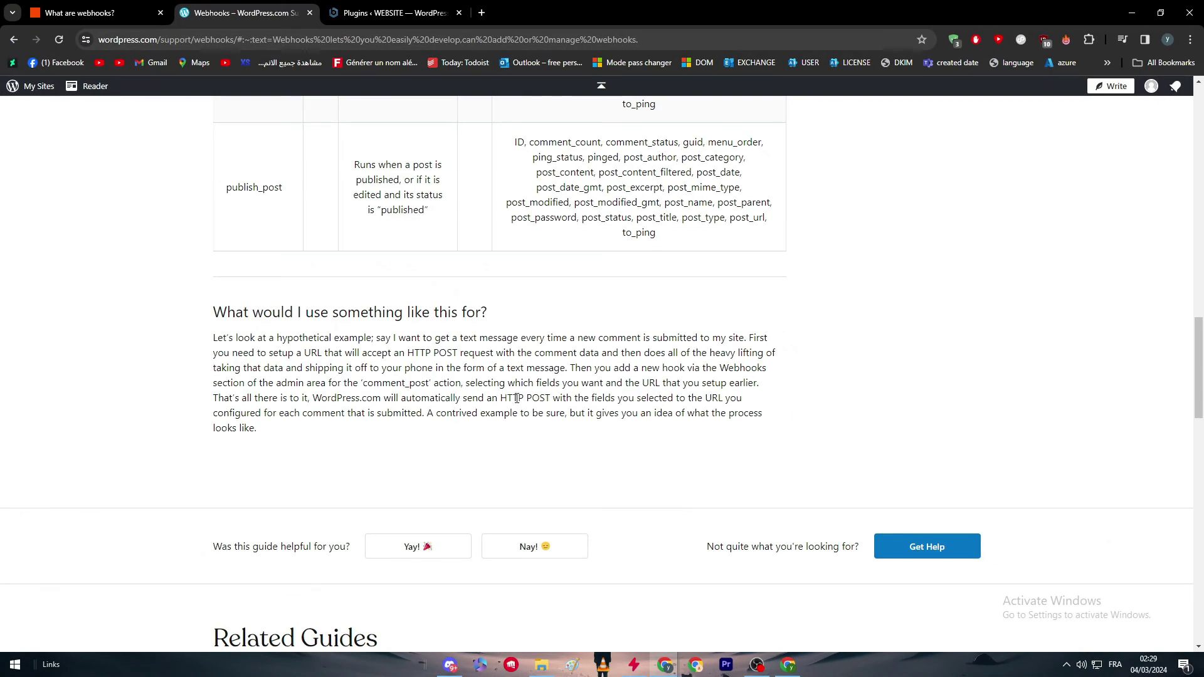
Scroll up to the Webhooks title and its HTTP POST push-notification introduction.
scroll(599, 379, "up", 4)
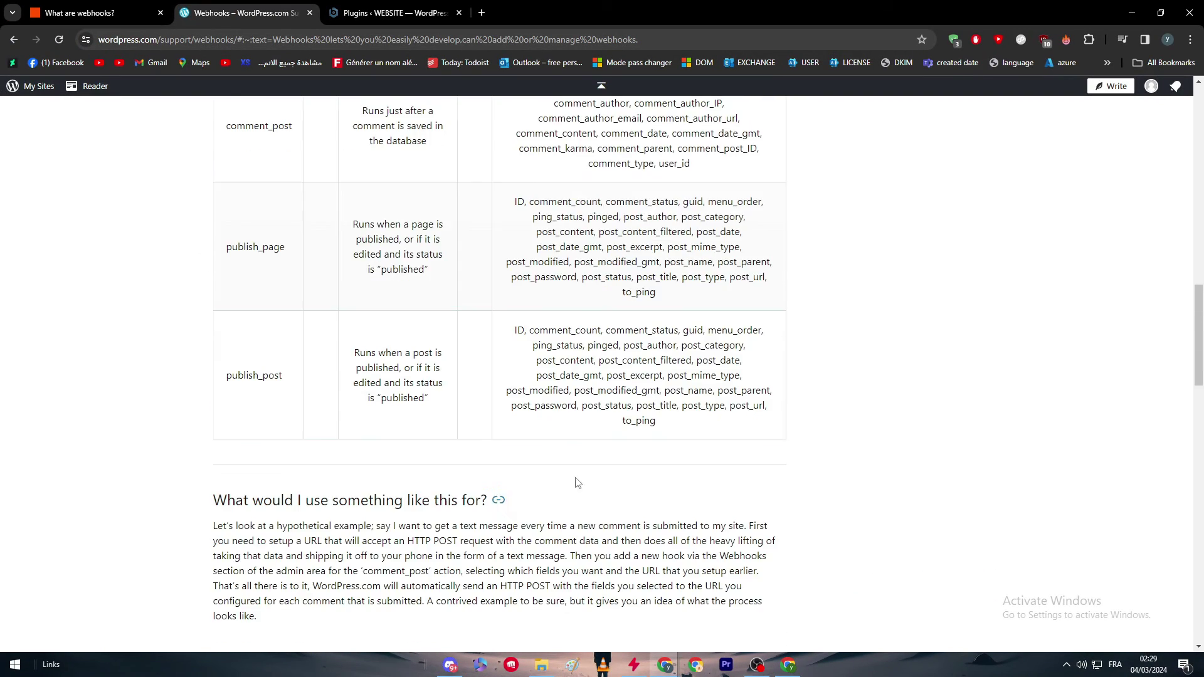
scroll(577, 482, "up", 15)
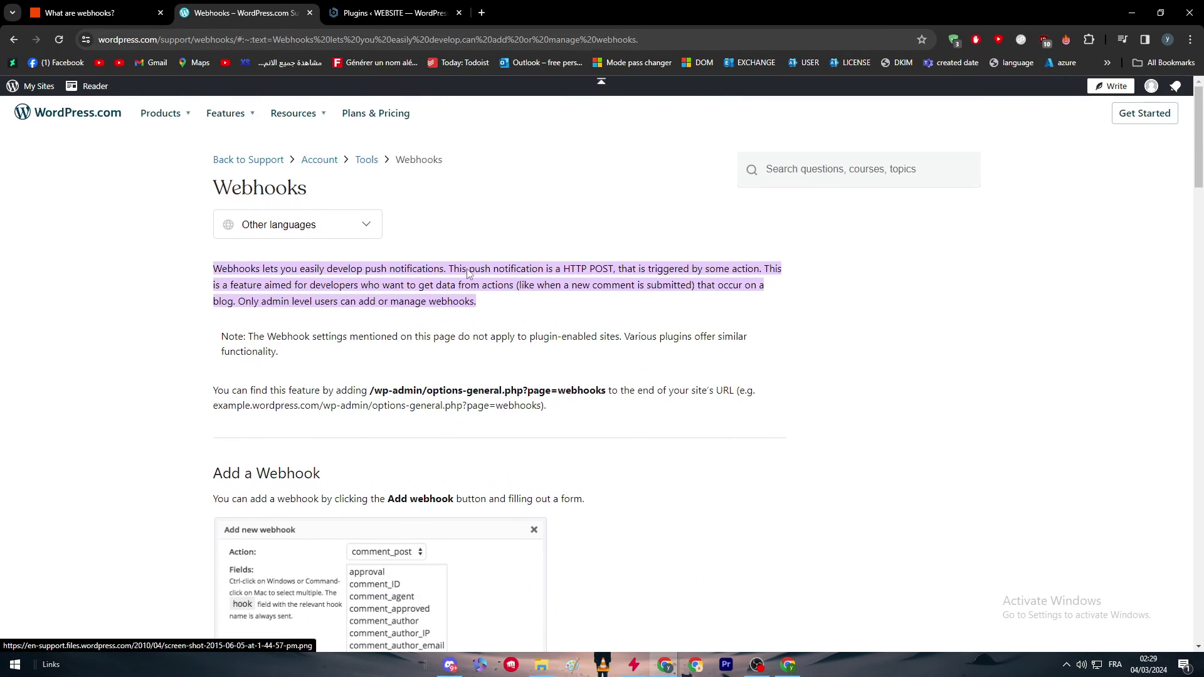